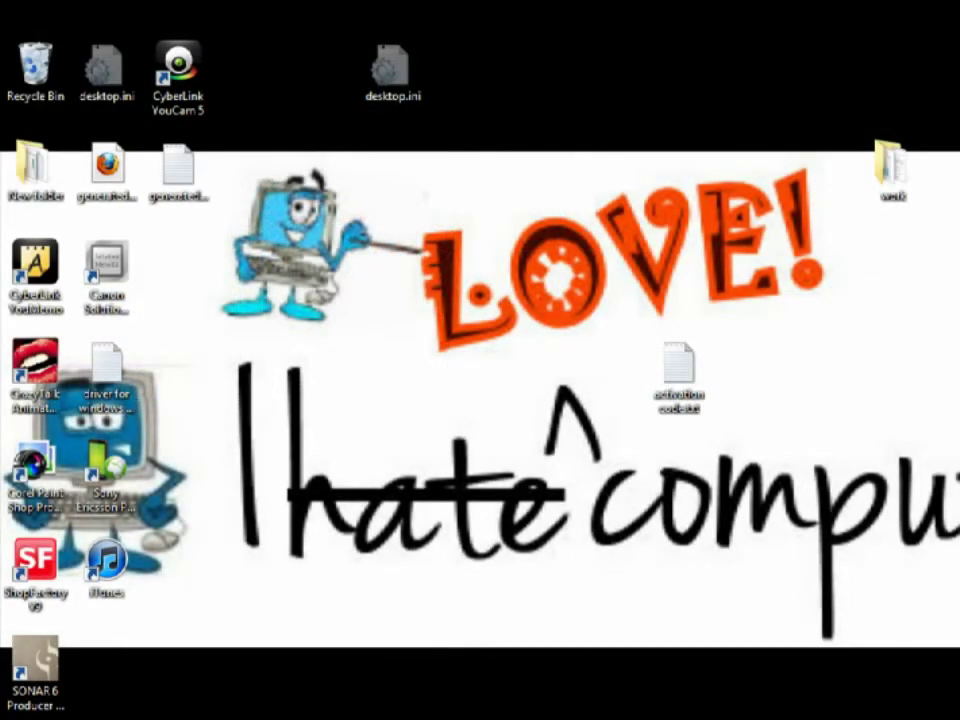
# Open Computer from the Start menu and open Local Disk (C:) to view its folders
pyautogui.press('super')
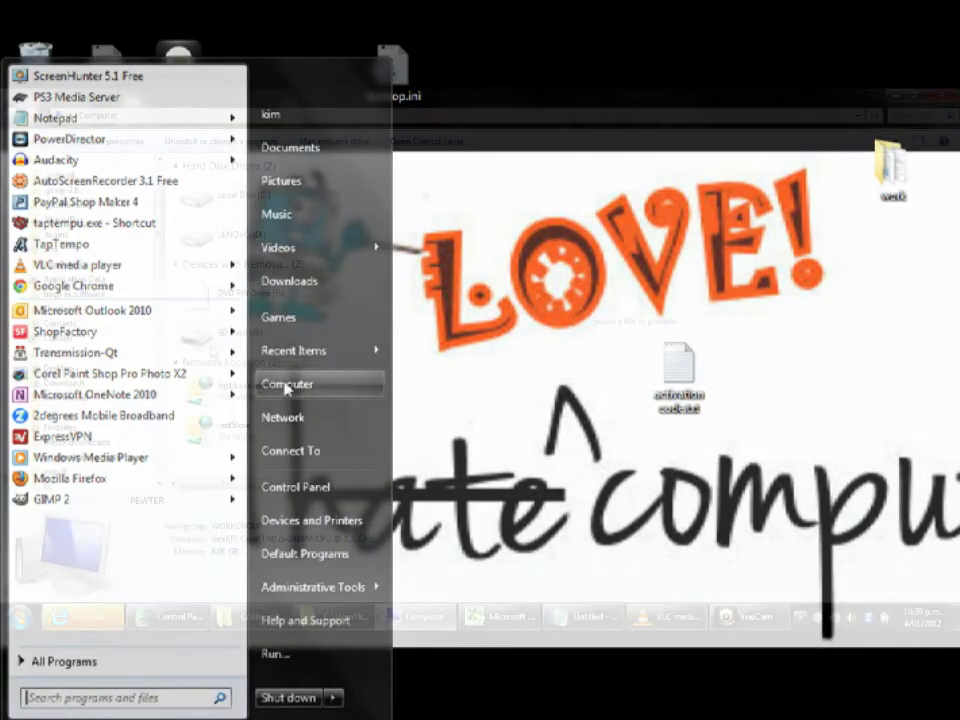
pyautogui.click(272, 386)
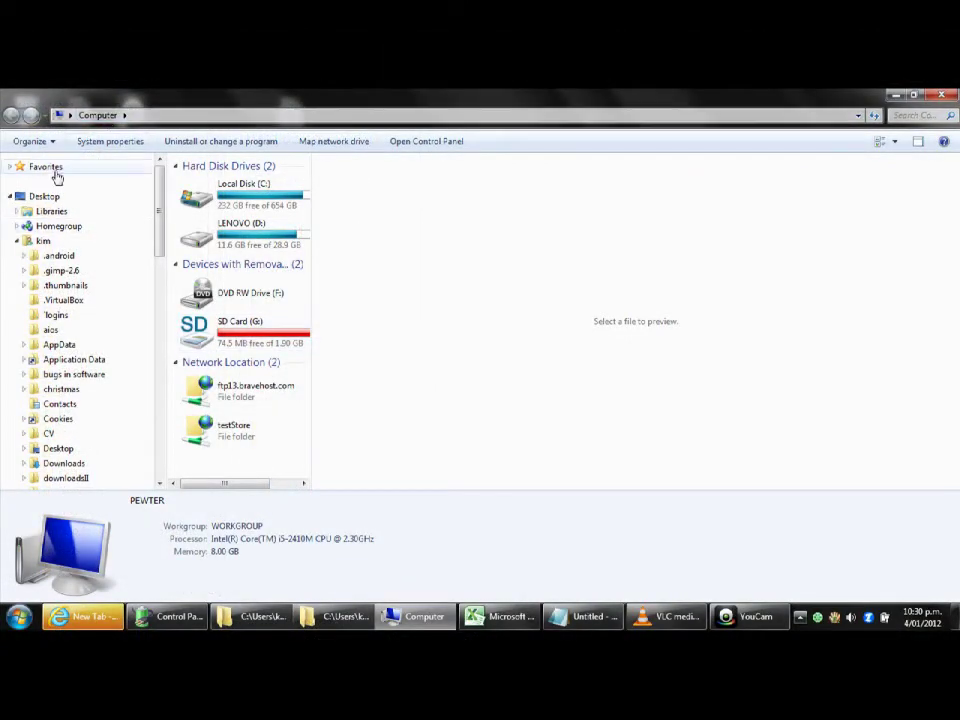
pyautogui.click(17, 241)
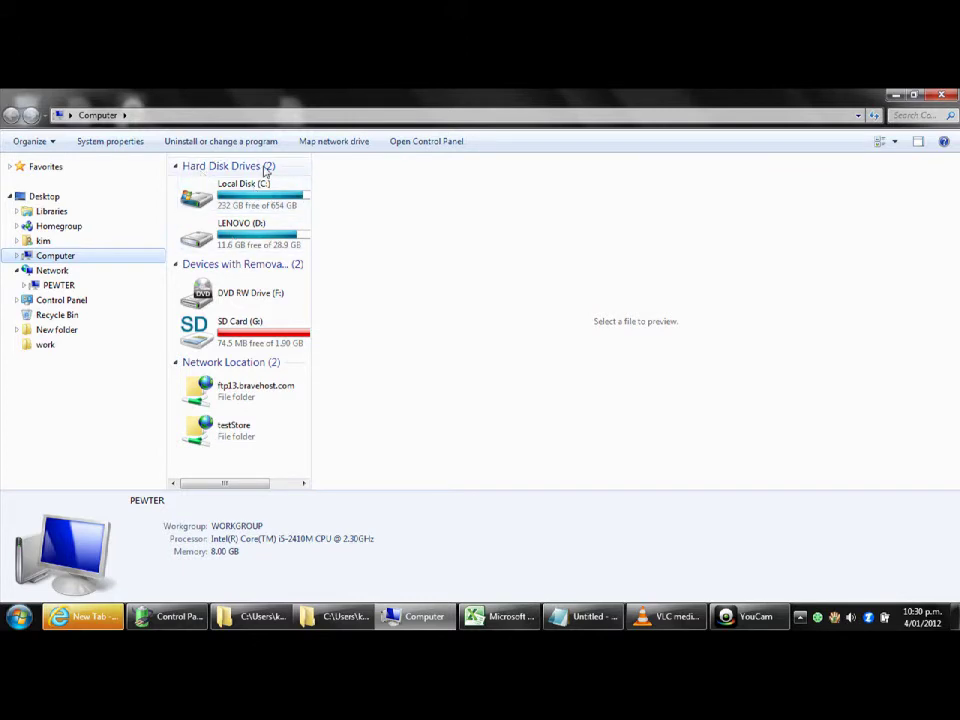
pyautogui.click(236, 194)
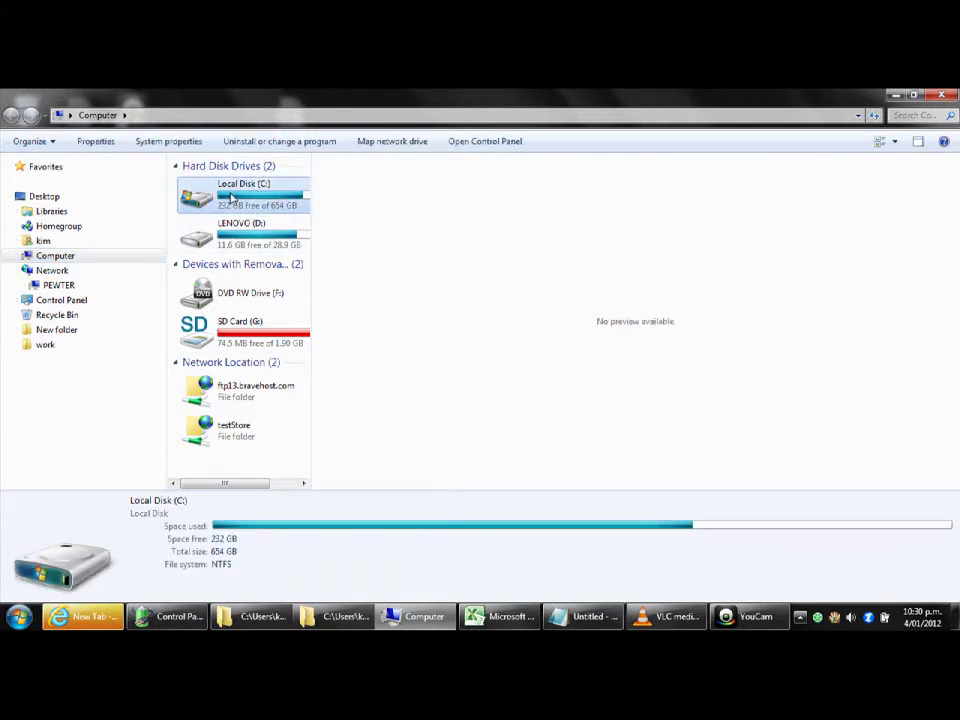
pyautogui.click(221, 288)
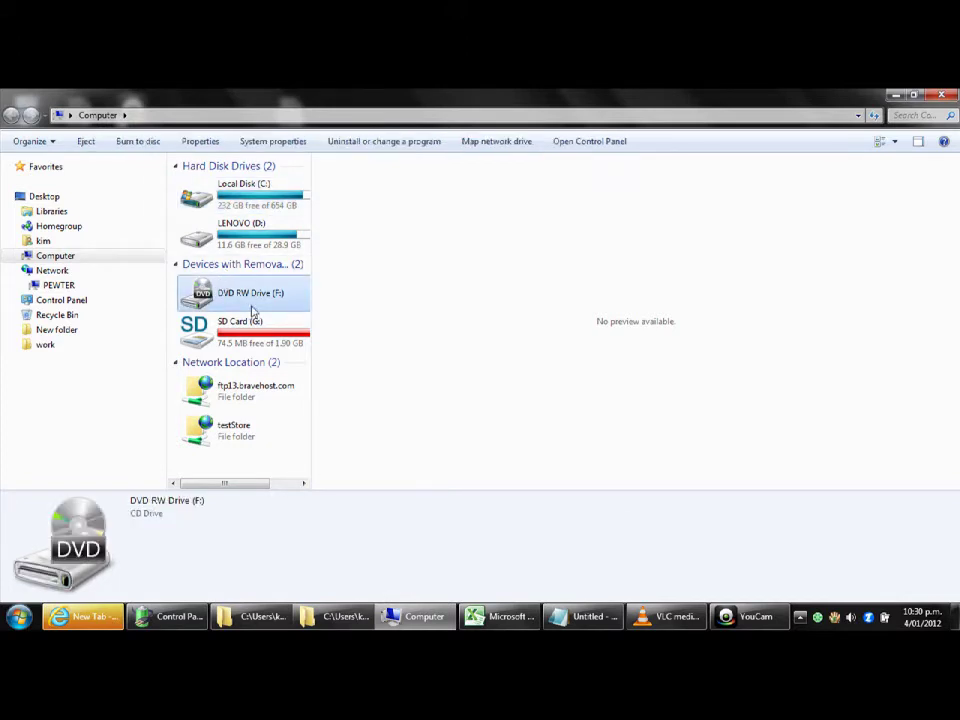
pyautogui.click(238, 204)
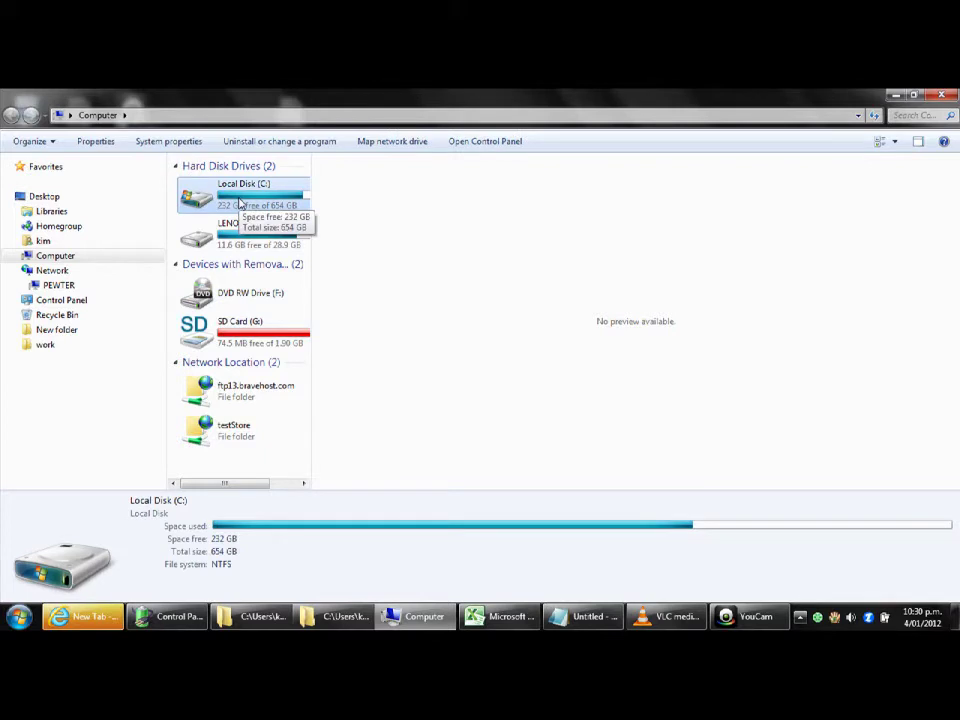
pyautogui.doubleClick(240, 205)
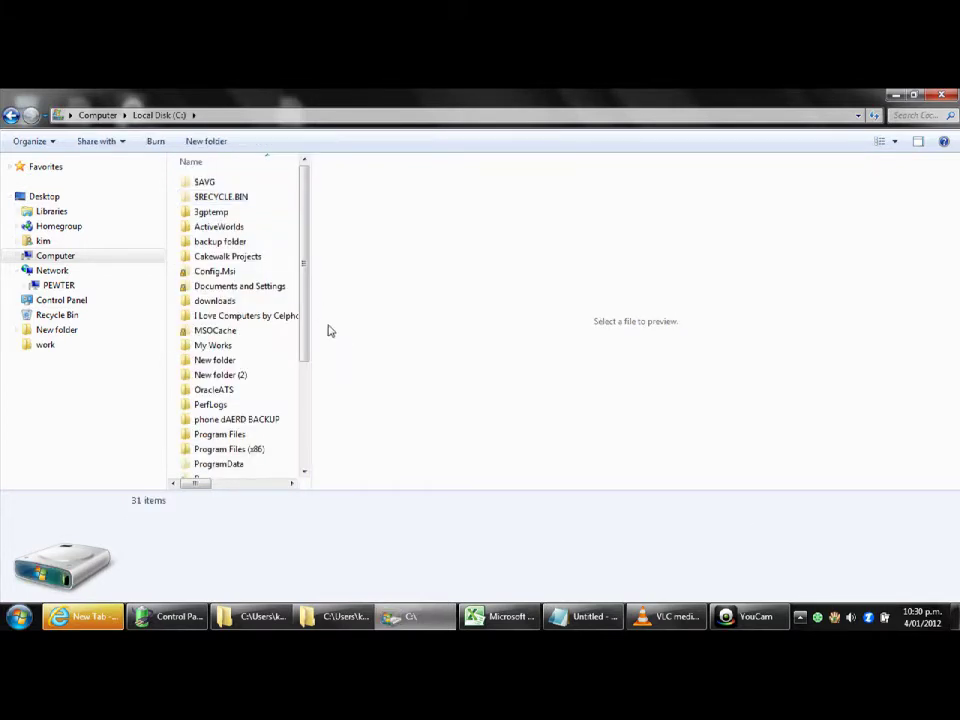
# Create a folder named 'celphones i love computers' on Local Disk (C:) and open it
pyautogui.moveTo(304, 306); pyautogui.dragTo(308, 258)
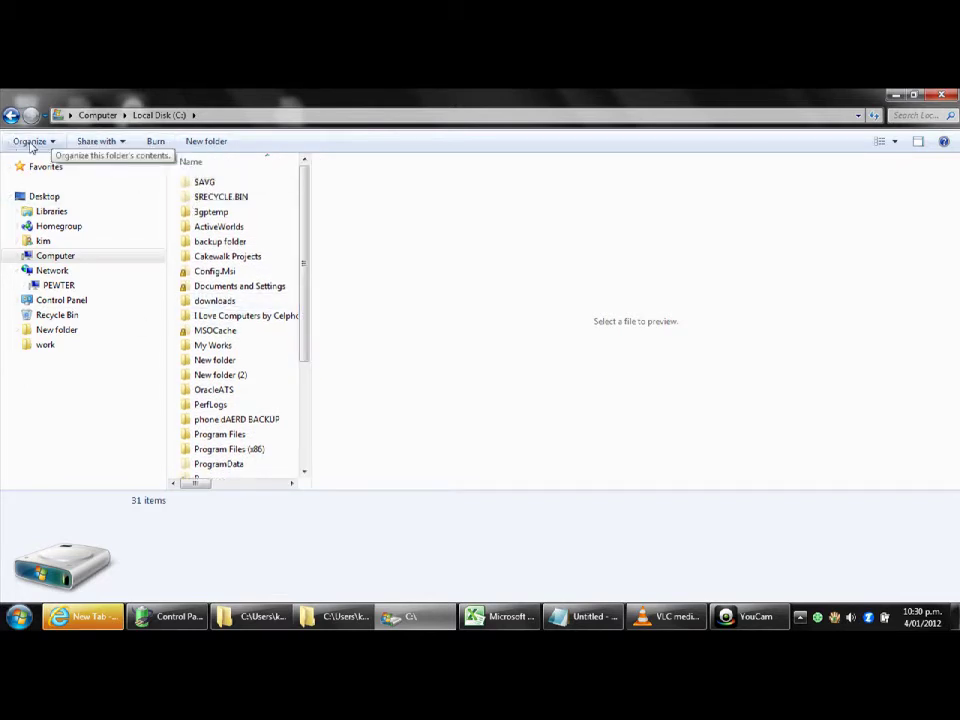
pyautogui.click(210, 143)
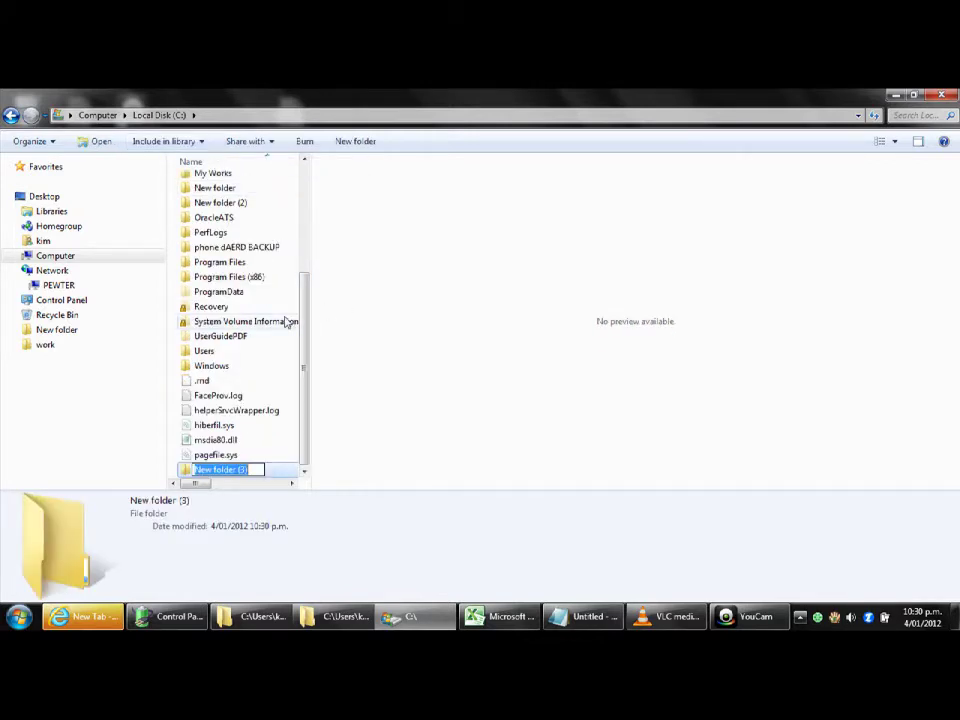
pyautogui.click(307, 258)
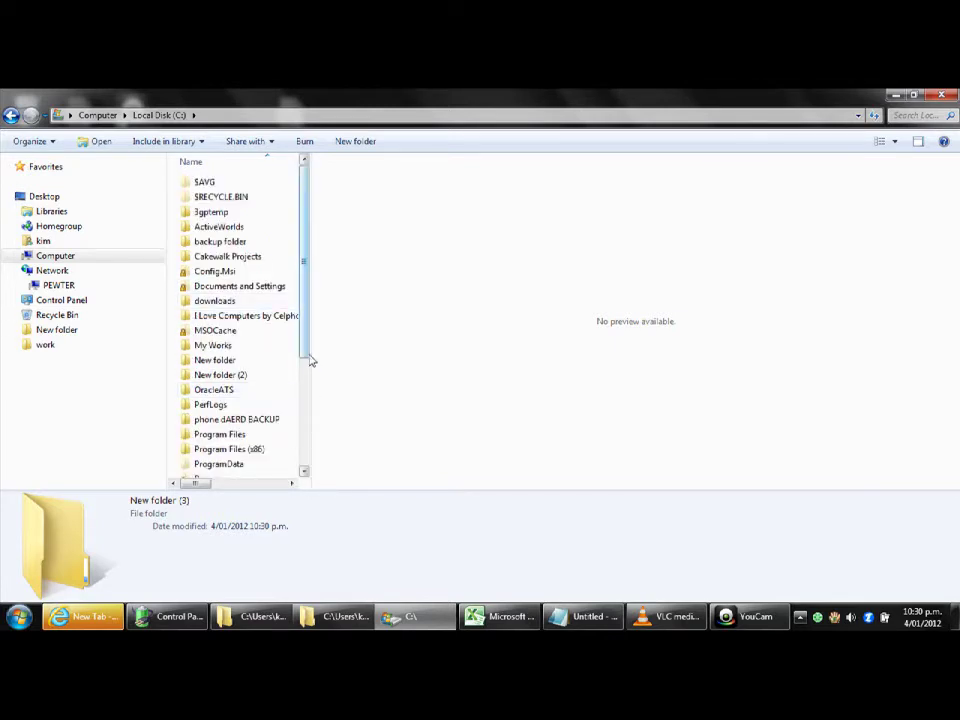
pyautogui.moveTo(310, 361); pyautogui.dragTo(311, 454)
pyautogui.click(376, 143)
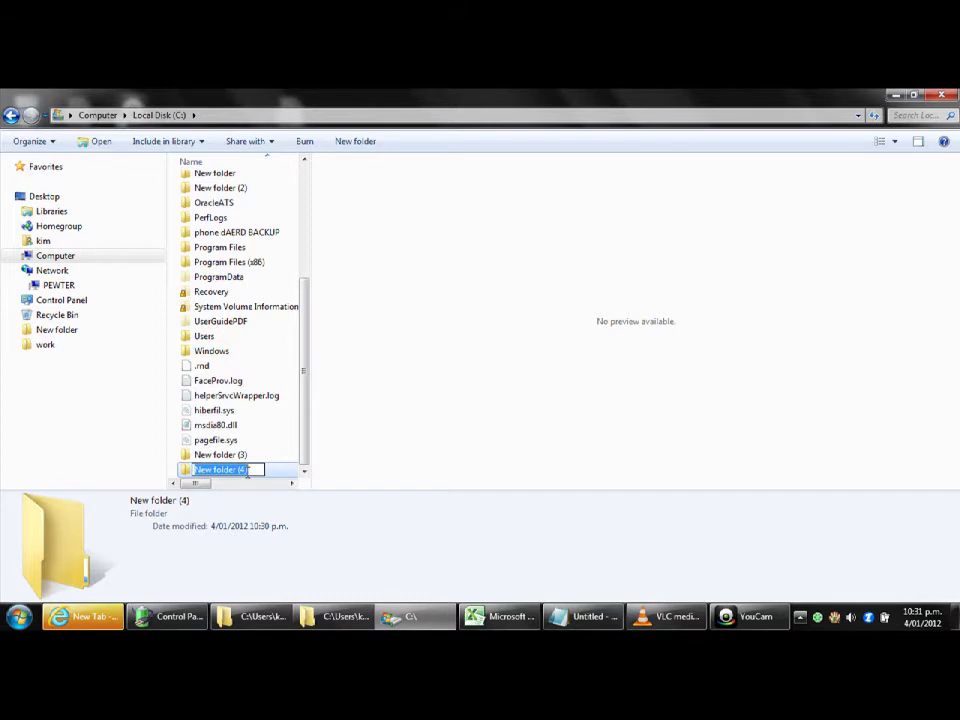
pyautogui.write('cel')
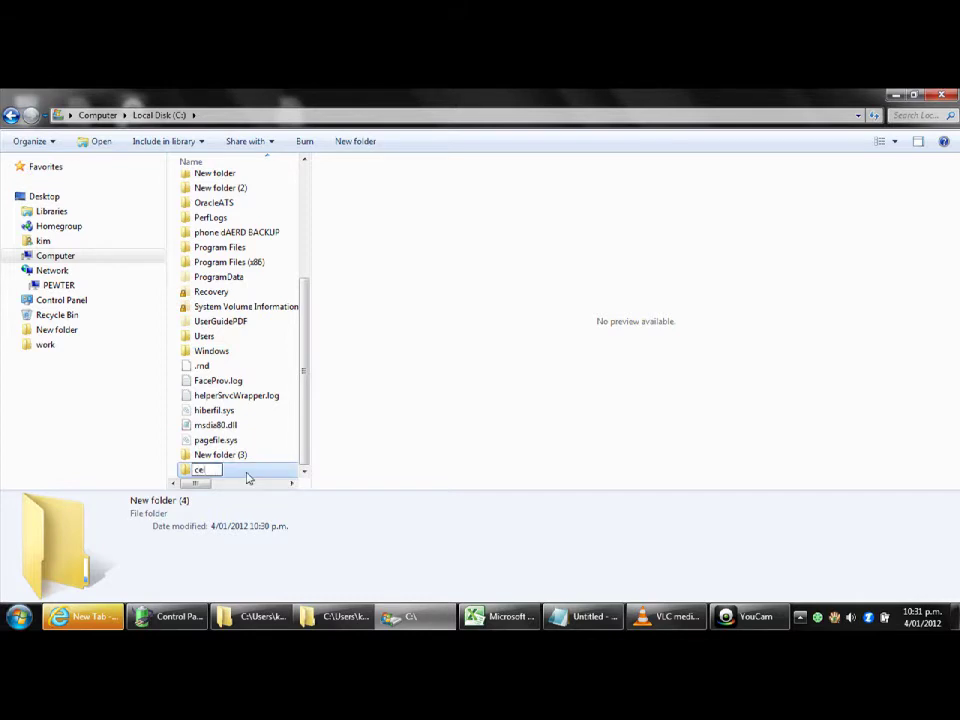
pyautogui.write('phones i')
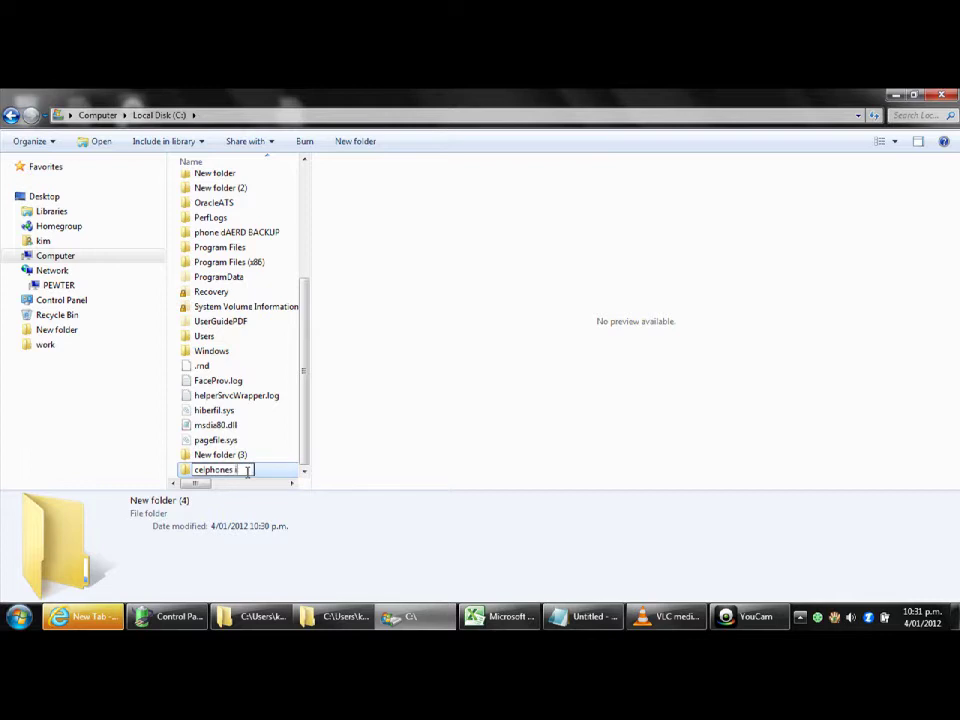
pyautogui.write(' love computer')
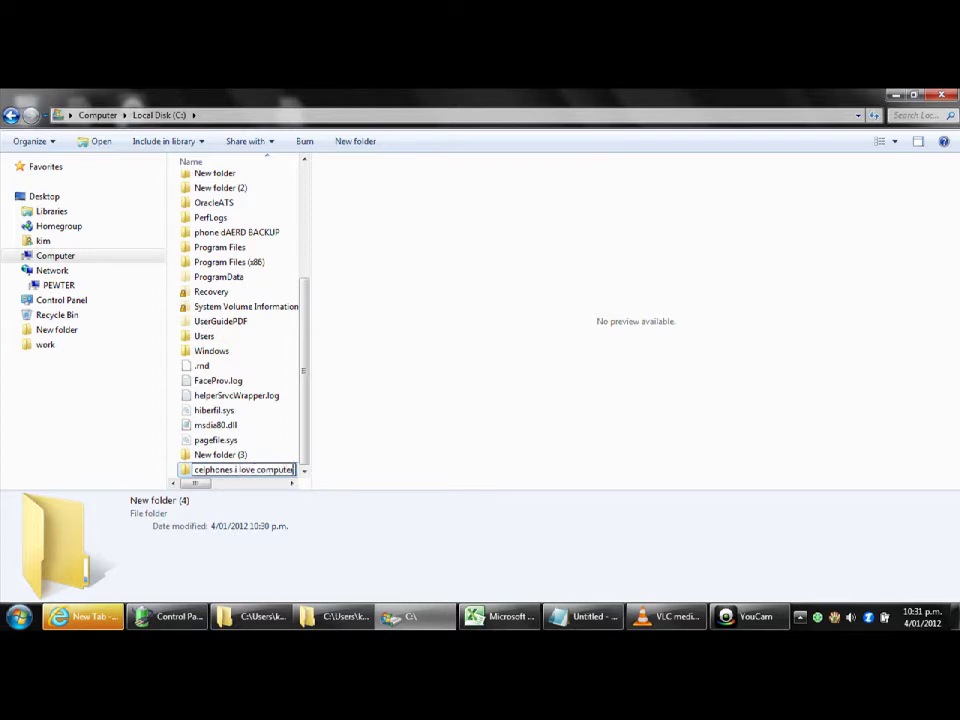
pyautogui.write('s')
pyautogui.press('Return')
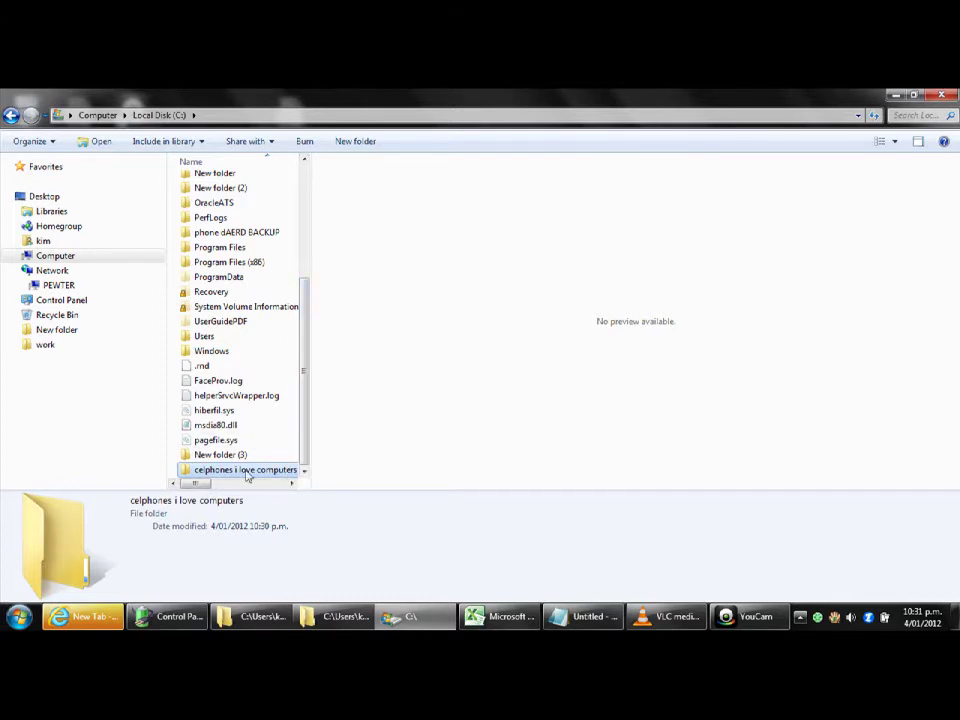
pyautogui.doubleClick(247, 474)
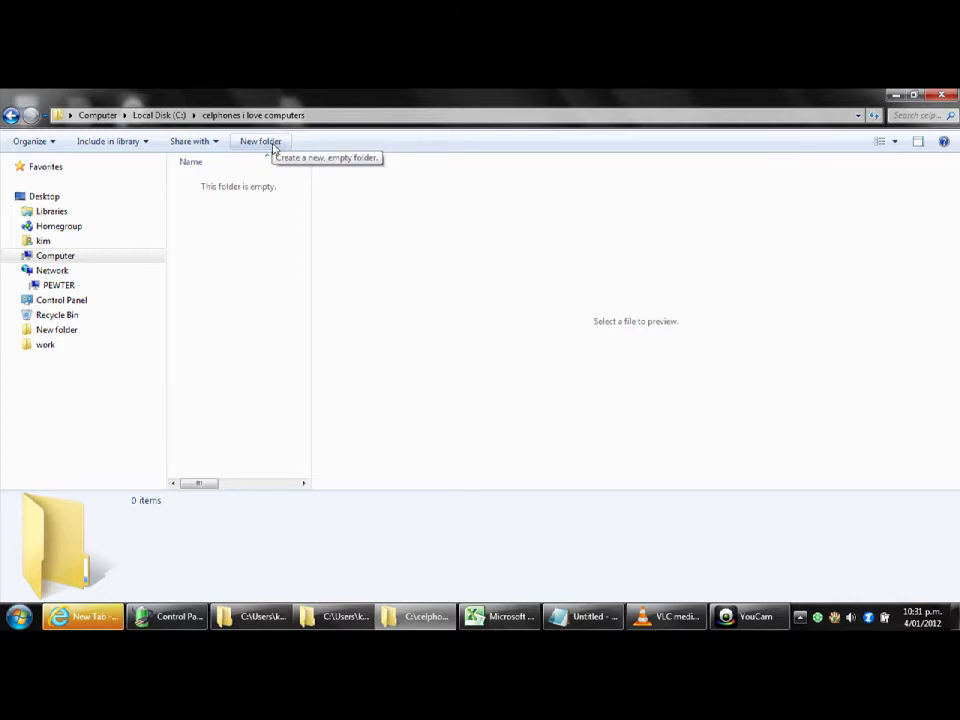
# Add a subfolder with the default name 'New folder' and check the C:\celphones i love computers path
pyautogui.click(268, 148)
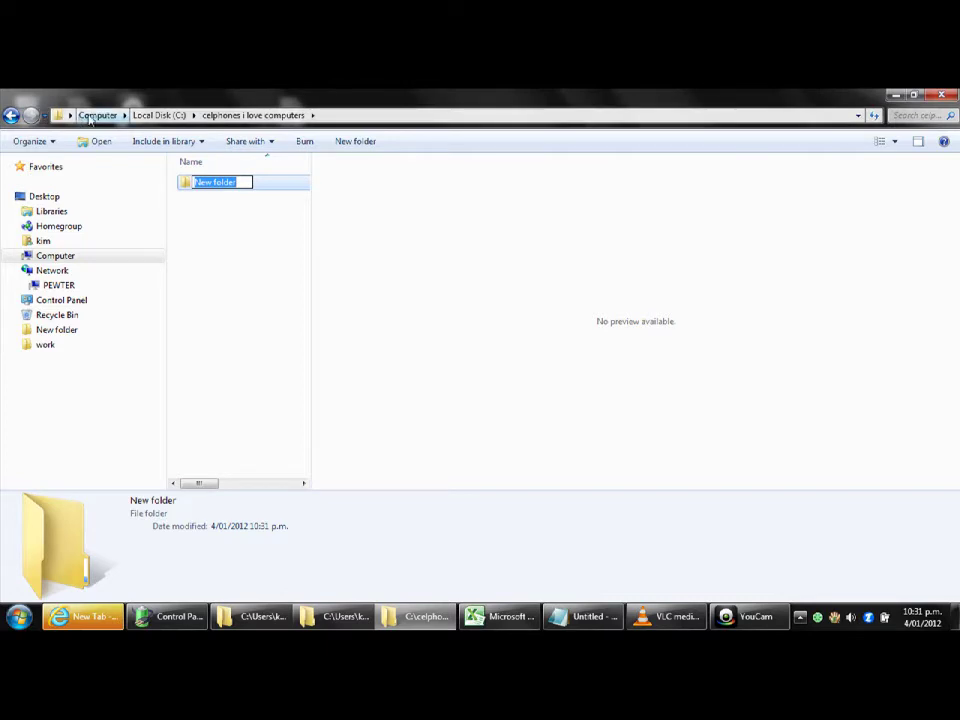
pyautogui.press('Return')
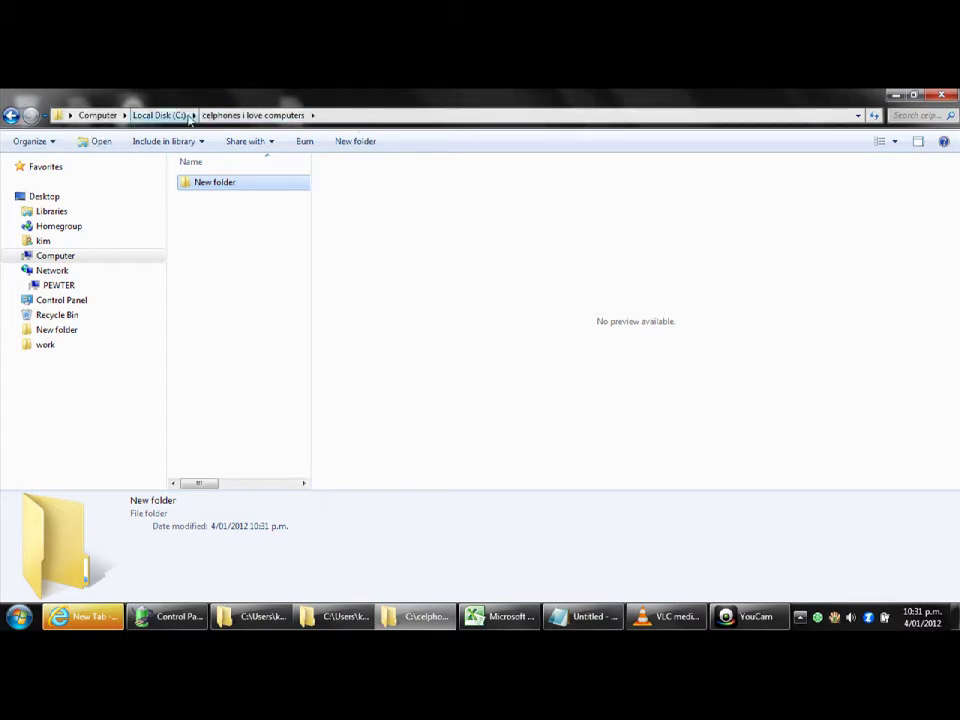
pyautogui.click(414, 118)
pyautogui.doubleClick(414, 118)
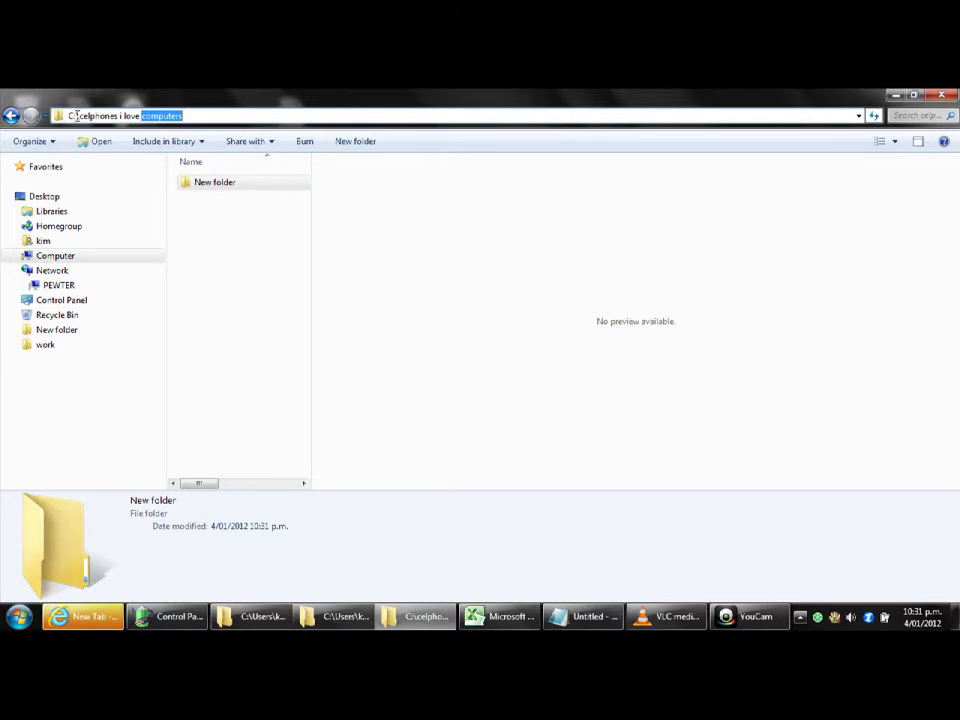
pyautogui.moveTo(68, 116); pyautogui.dragTo(188, 116)
pyautogui.click(227, 119)
pyautogui.click(229, 183)
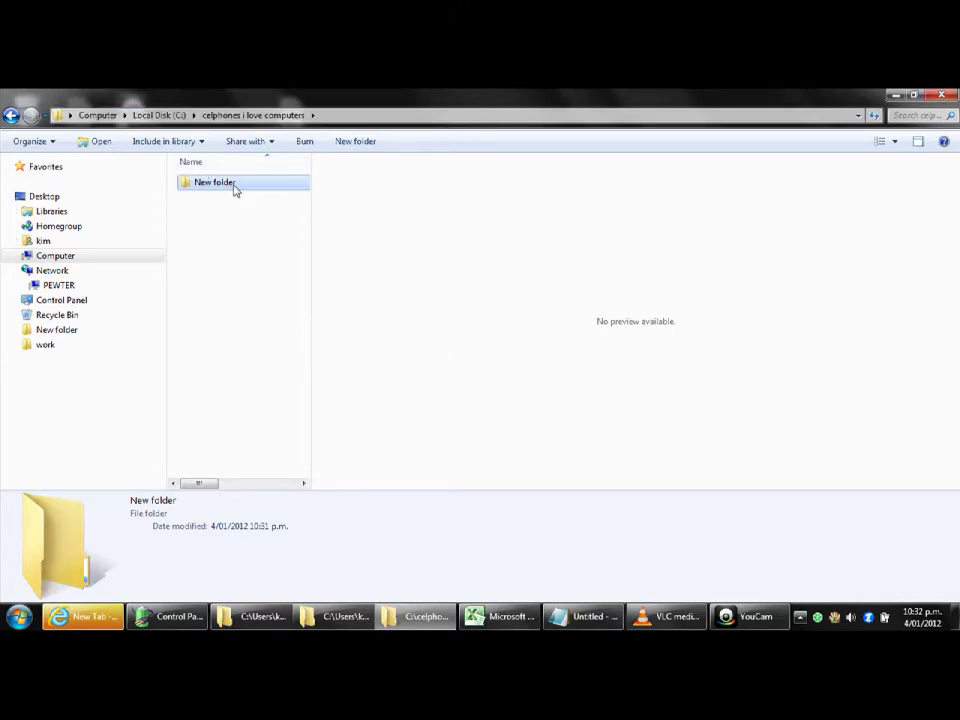
# Rename the subfolder 'New folder' to 'mozilla firefox'
pyautogui.rightClick(236, 186)
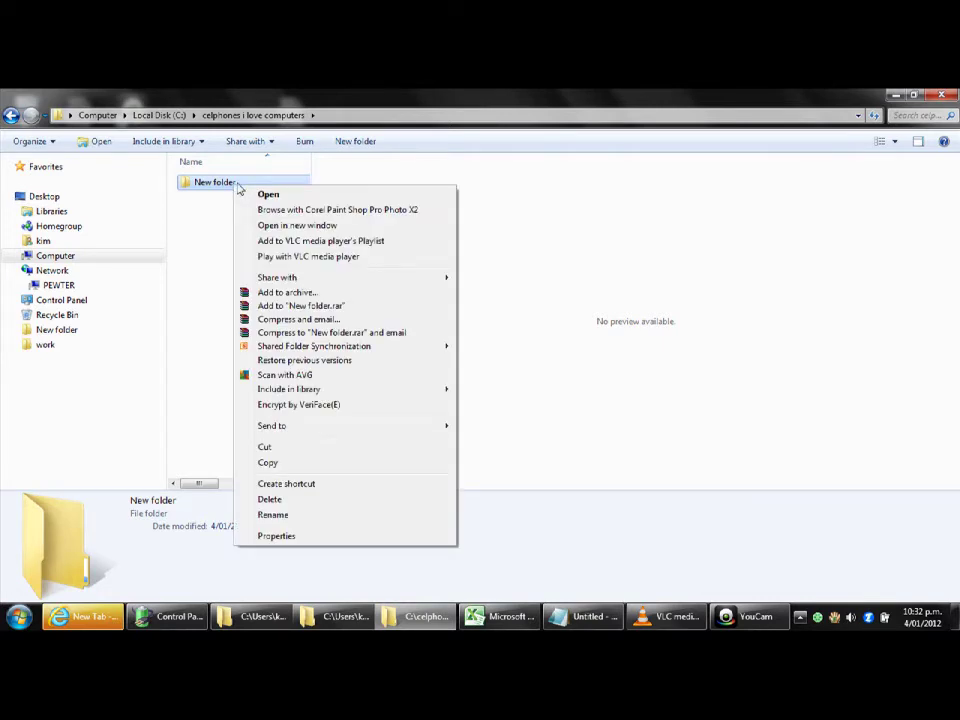
pyautogui.rightClick(221, 187)
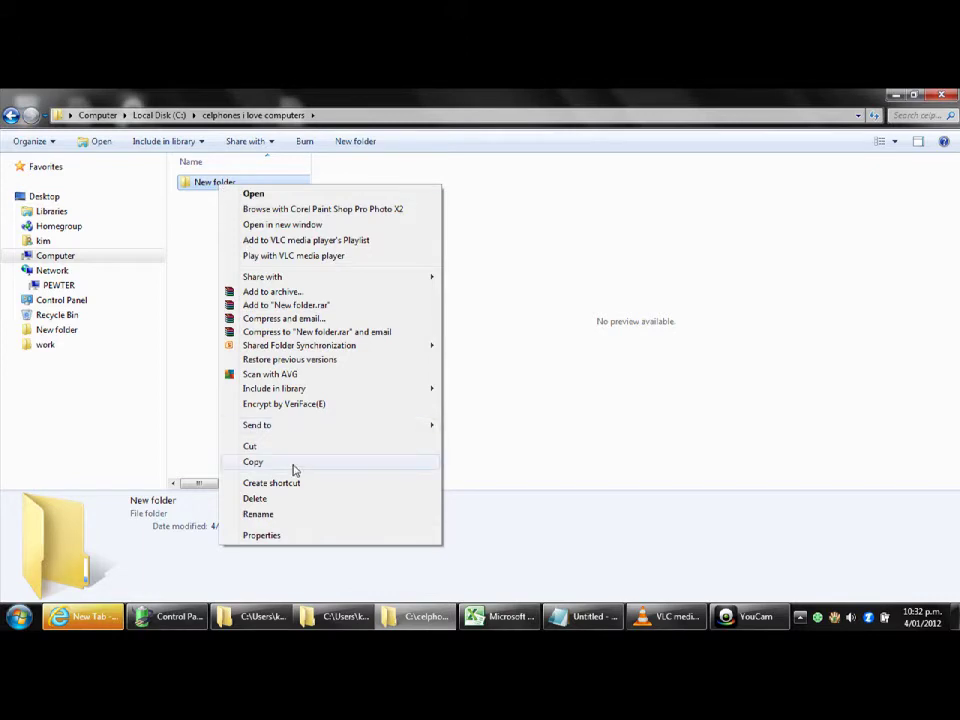
pyautogui.click(255, 515)
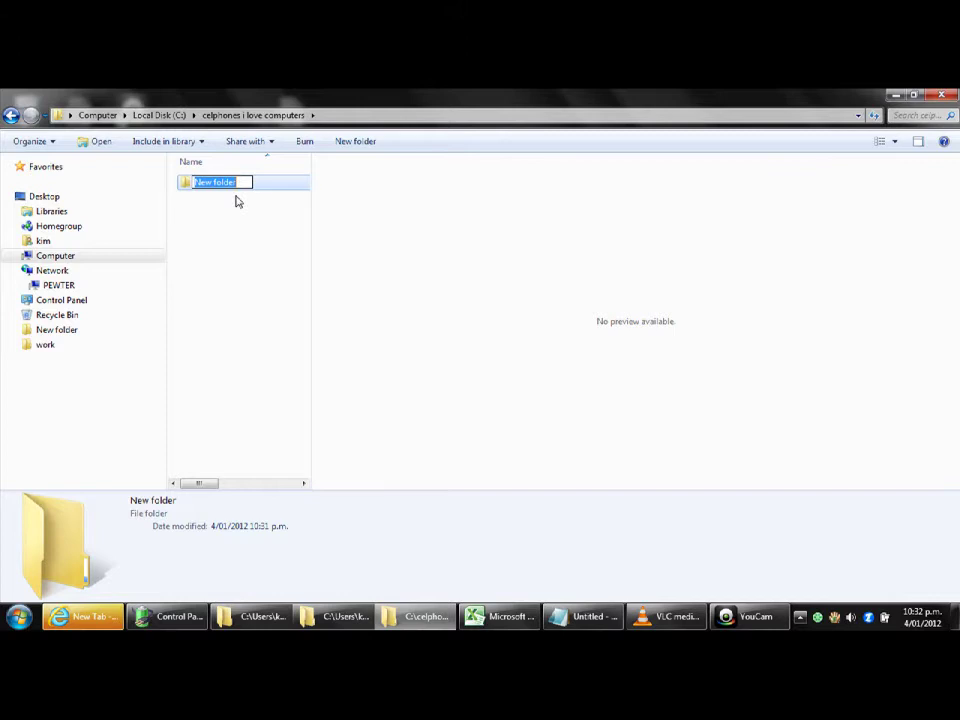
pyautogui.write('mozill')
pyautogui.press('BackSpace')
pyautogui.write('a')
pyautogui.write(' firef')
pyautogui.write('o')
pyautogui.press('BackSpace')
pyautogui.write('x')
pyautogui.press('Return')
pyautogui.click(289, 253)
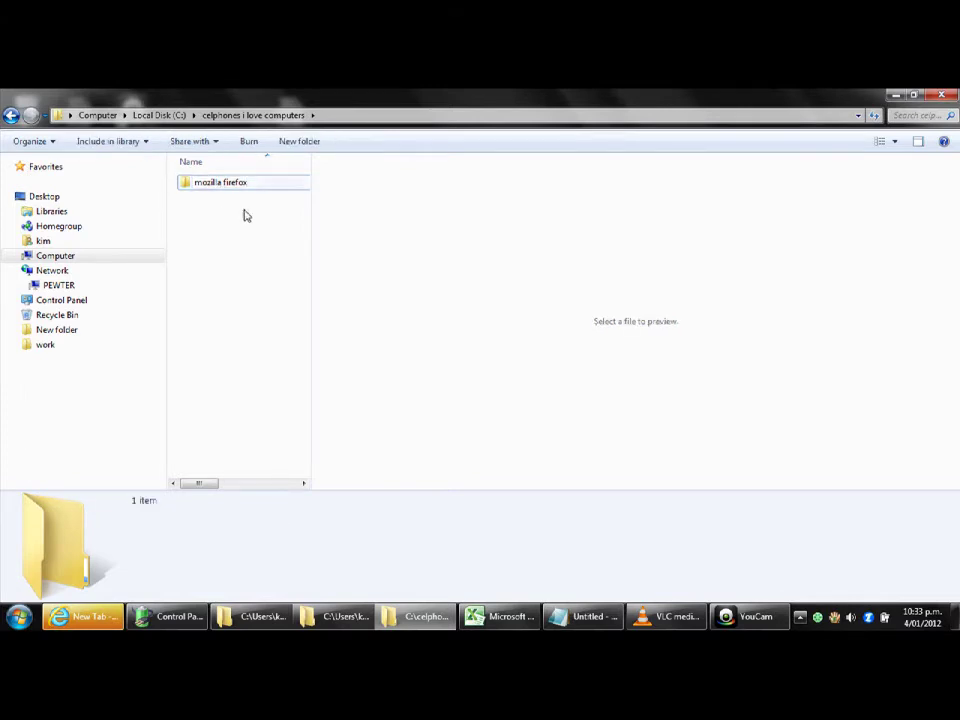
pyautogui.click(255, 184)
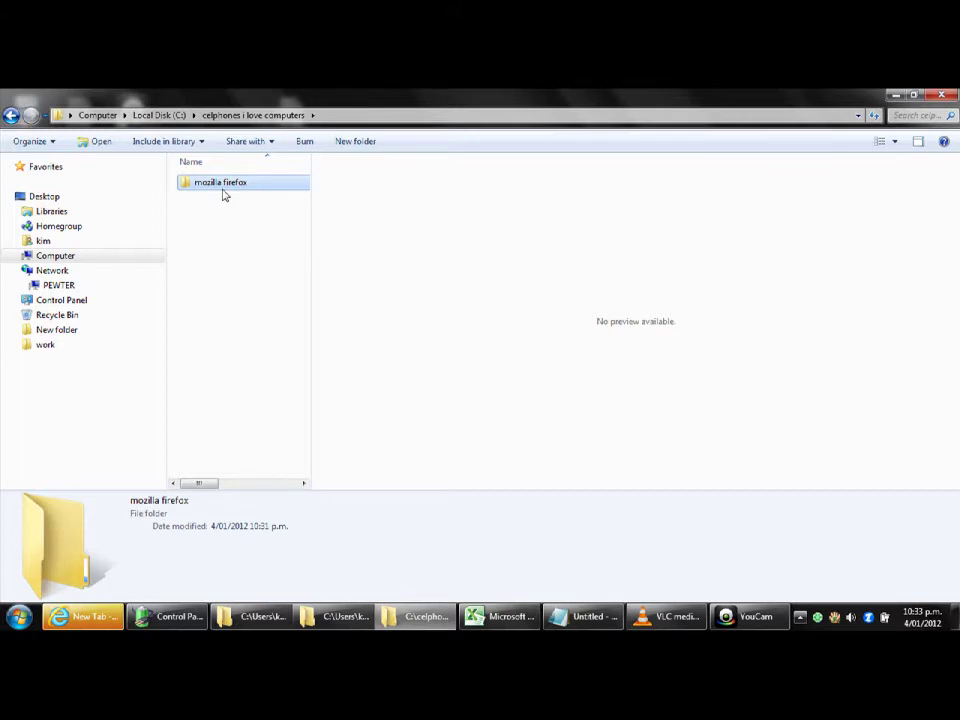
pyautogui.click(231, 229)
pyautogui.click(122, 120)
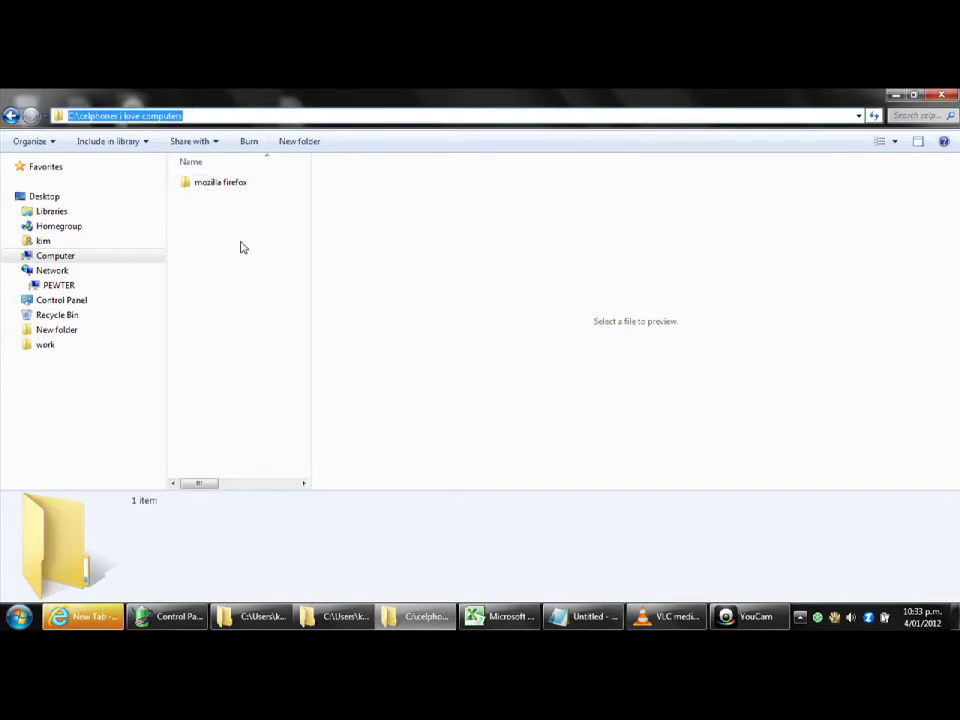
pyautogui.press('End')
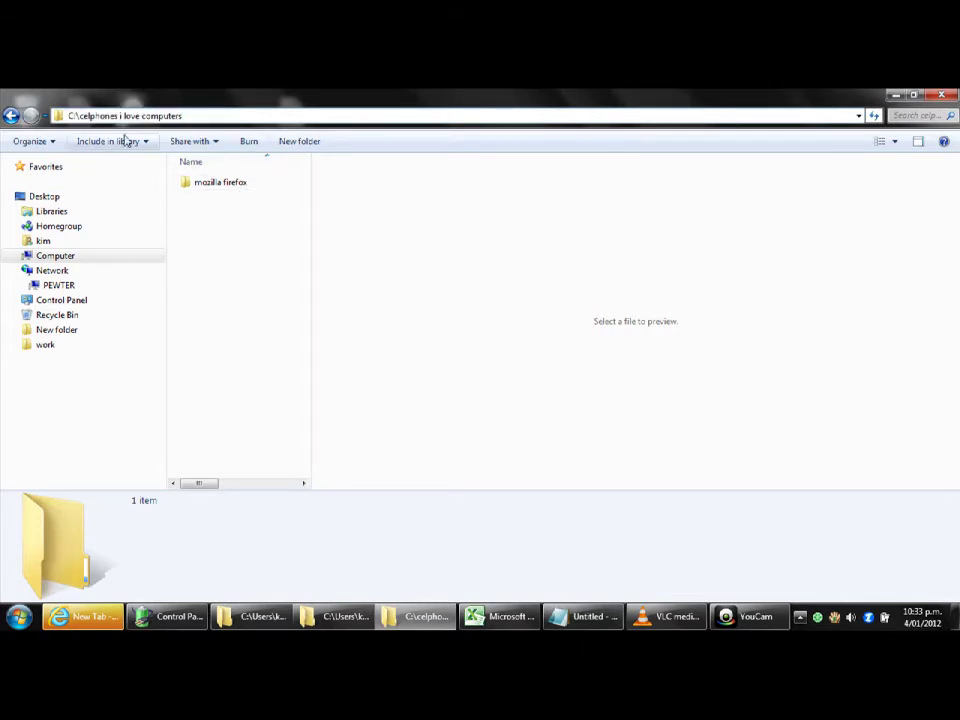
pyautogui.click(210, 183)
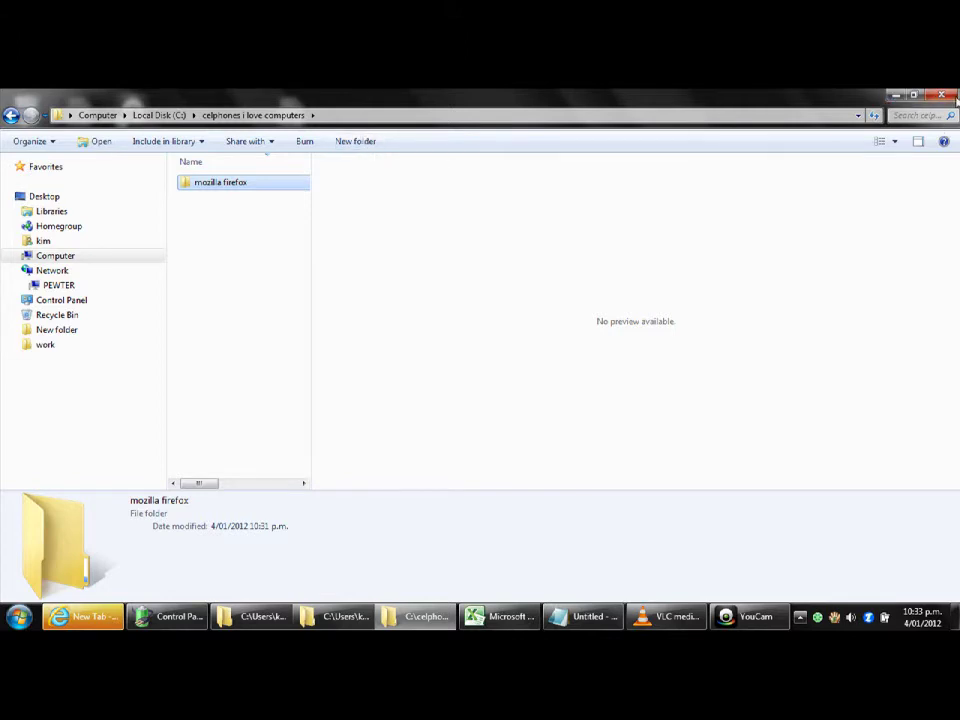
pyautogui.click(943, 95)
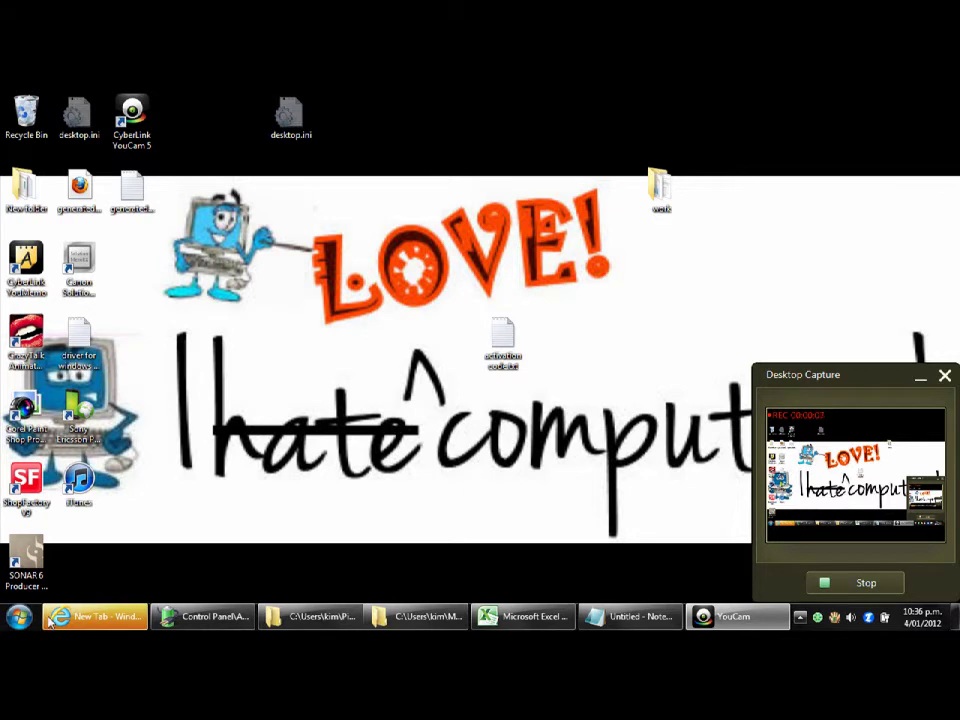
# Launch Internet Explorer from the Start menu's All Programs list
pyautogui.moveTo(50, 625)
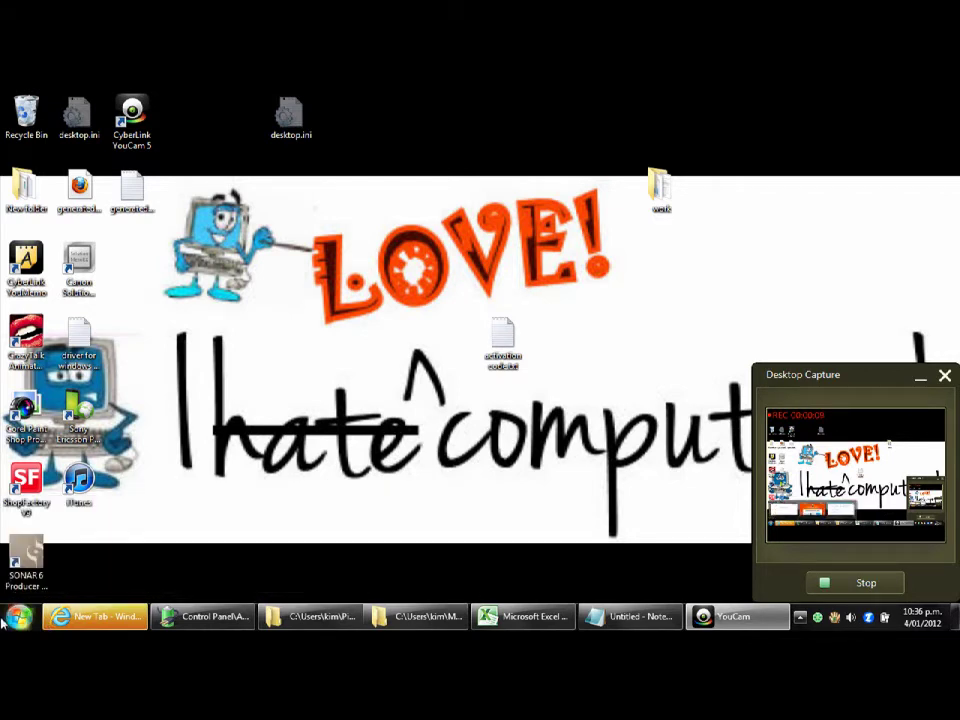
pyautogui.click(19, 618)
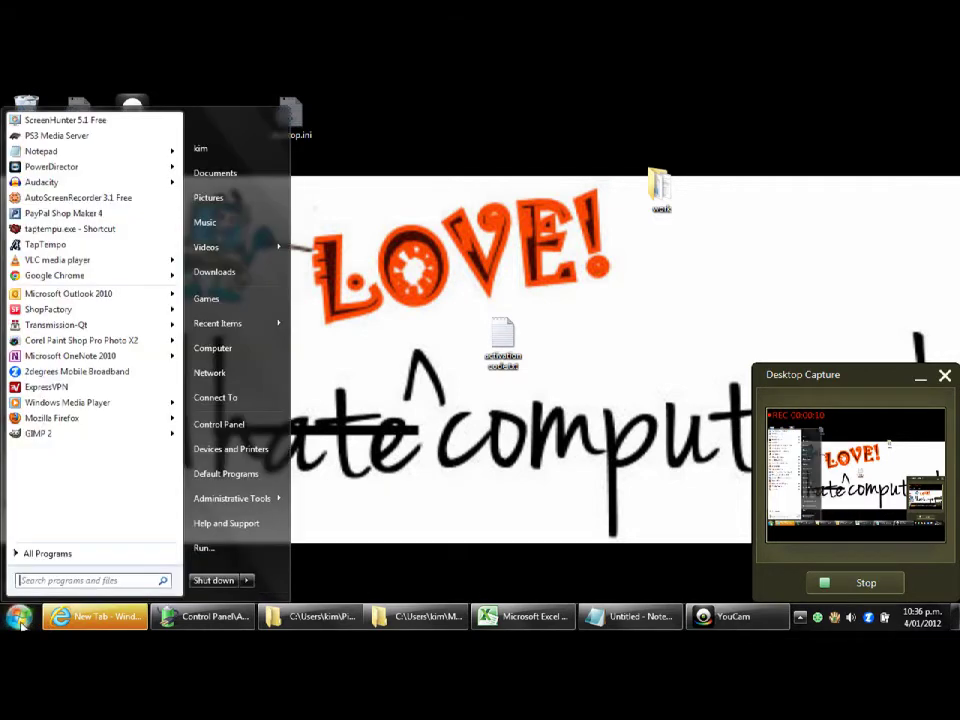
pyautogui.click(47, 555)
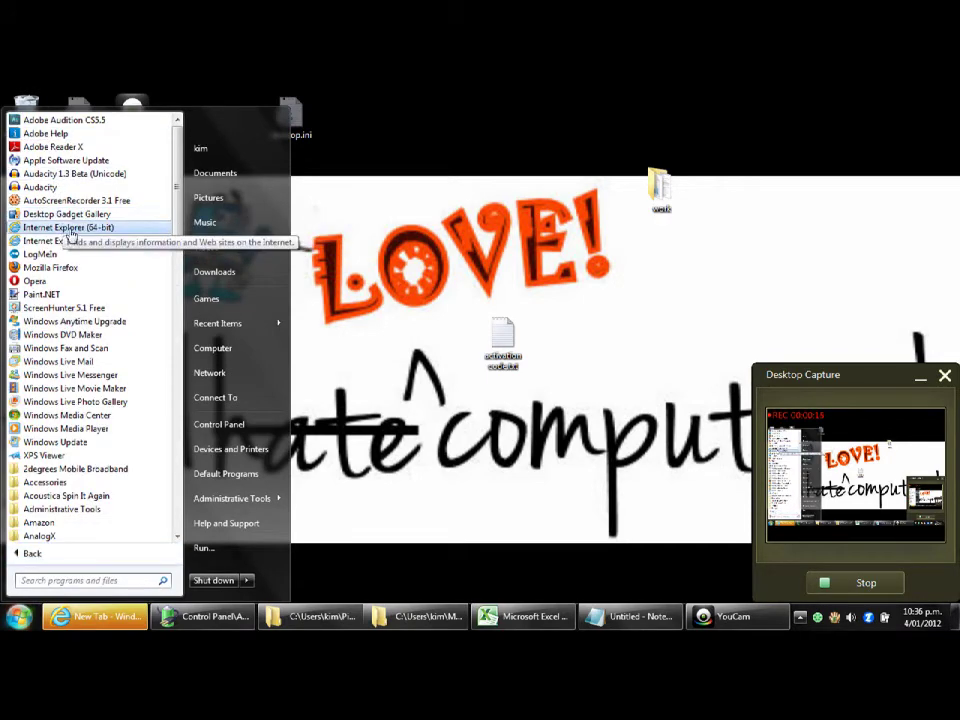
pyautogui.scroll(-9, 180, 333)
pyautogui.scroll(-4, 178, 333)
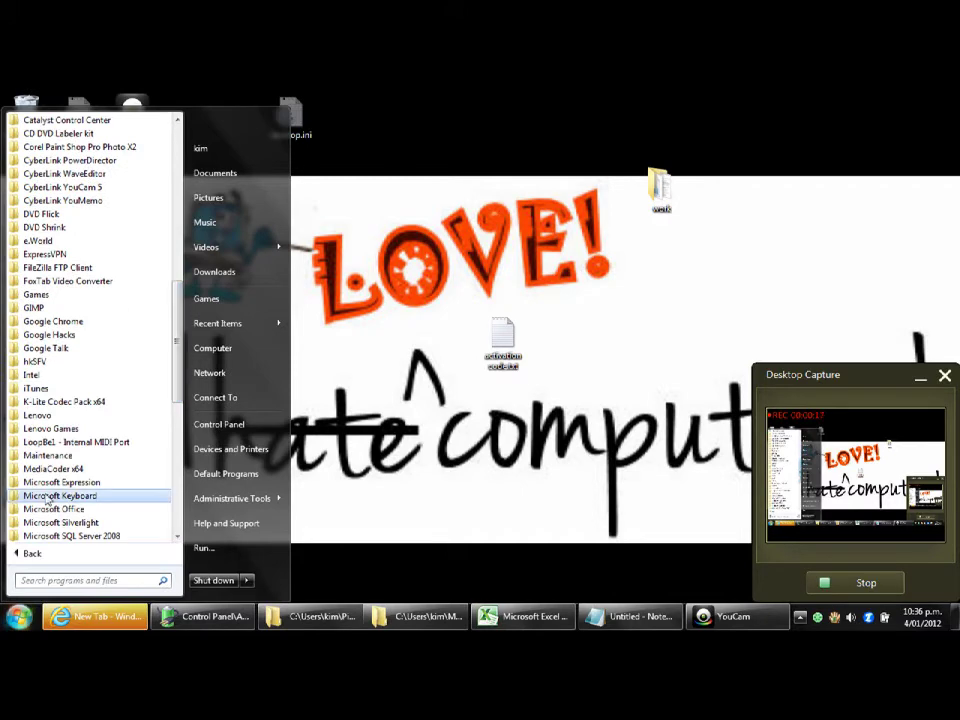
pyautogui.scroll(-2, 183, 430)
pyautogui.scroll(-6, 183, 430)
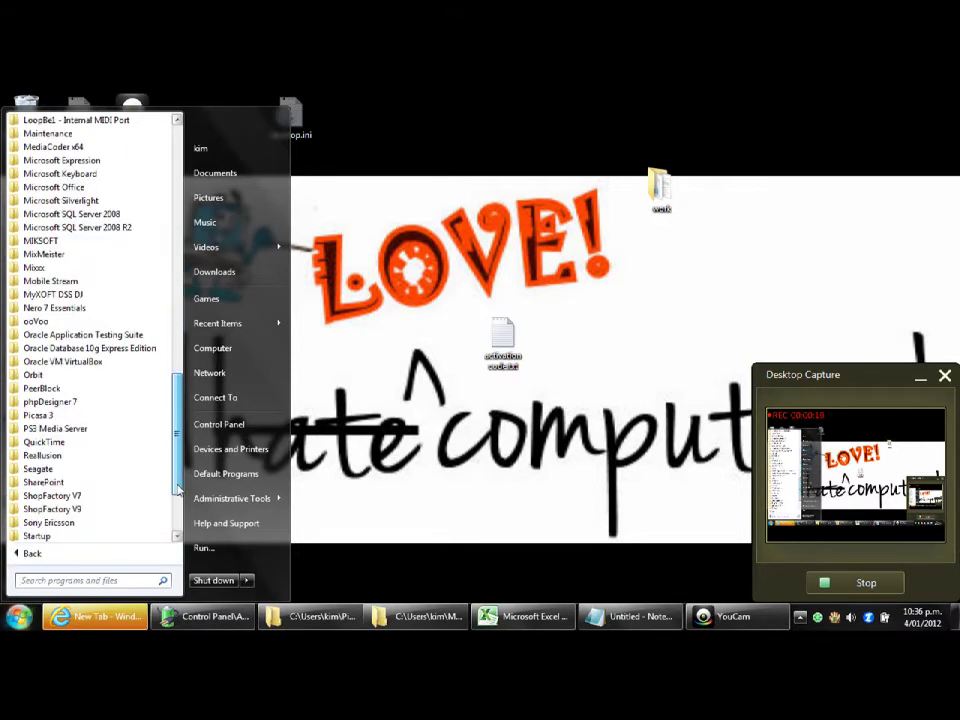
pyautogui.scroll(1, 180, 483)
pyautogui.moveTo(180, 483); pyautogui.dragTo(180, 245)
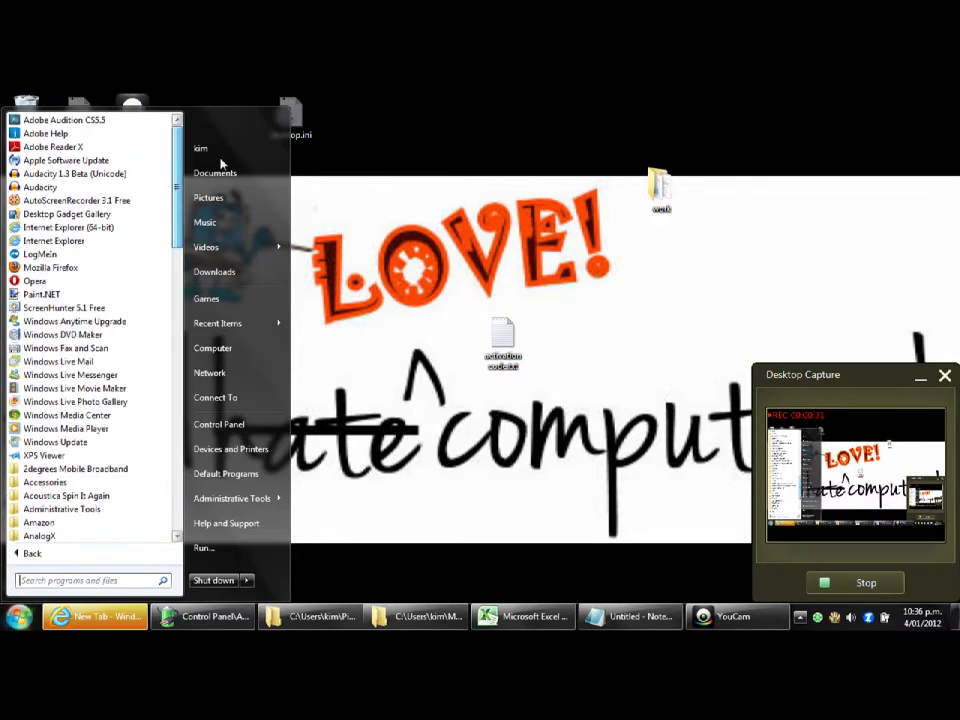
pyautogui.click(52, 243)
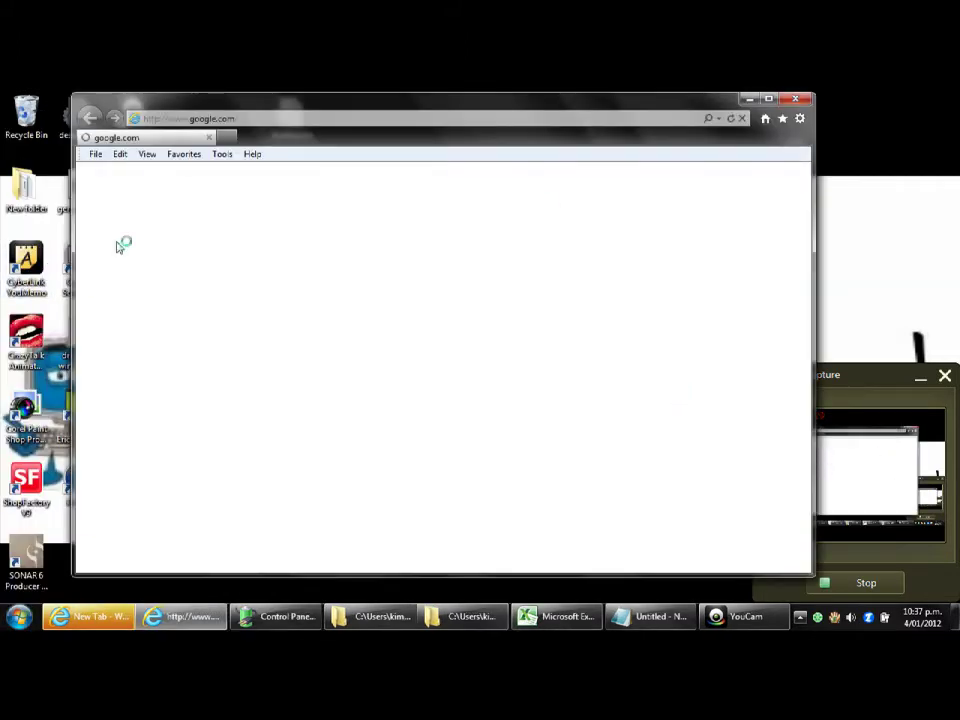
# Maximize Internet Explorer on the Google New Zealand page and select the full address bar URL
pyautogui.click(768, 99)
pyautogui.click(188, 116)
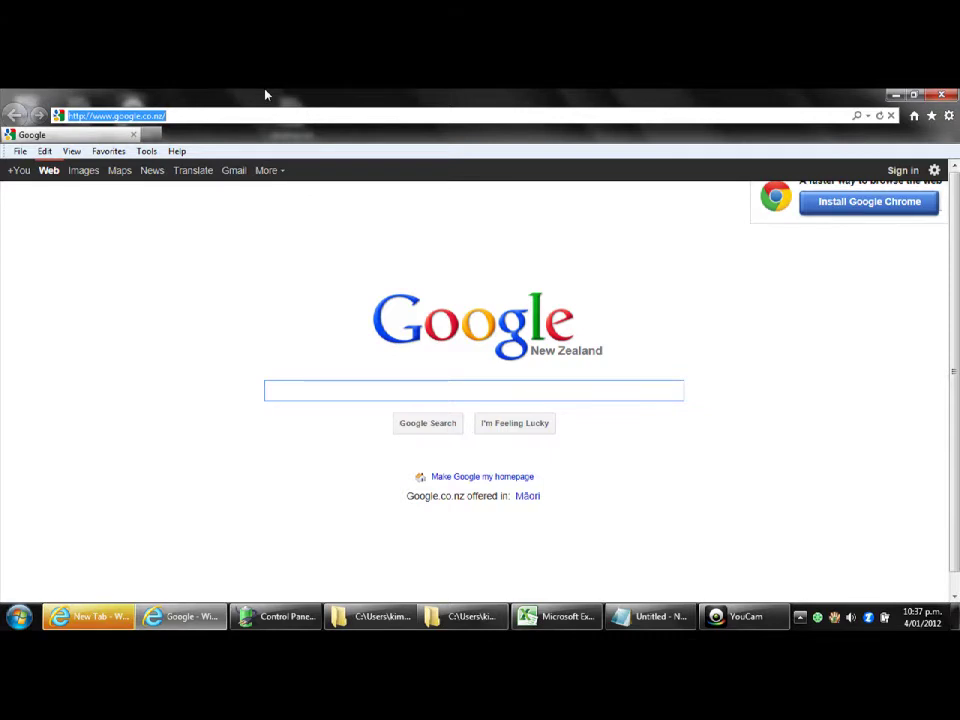
pyautogui.click(196, 117)
pyautogui.click(180, 117)
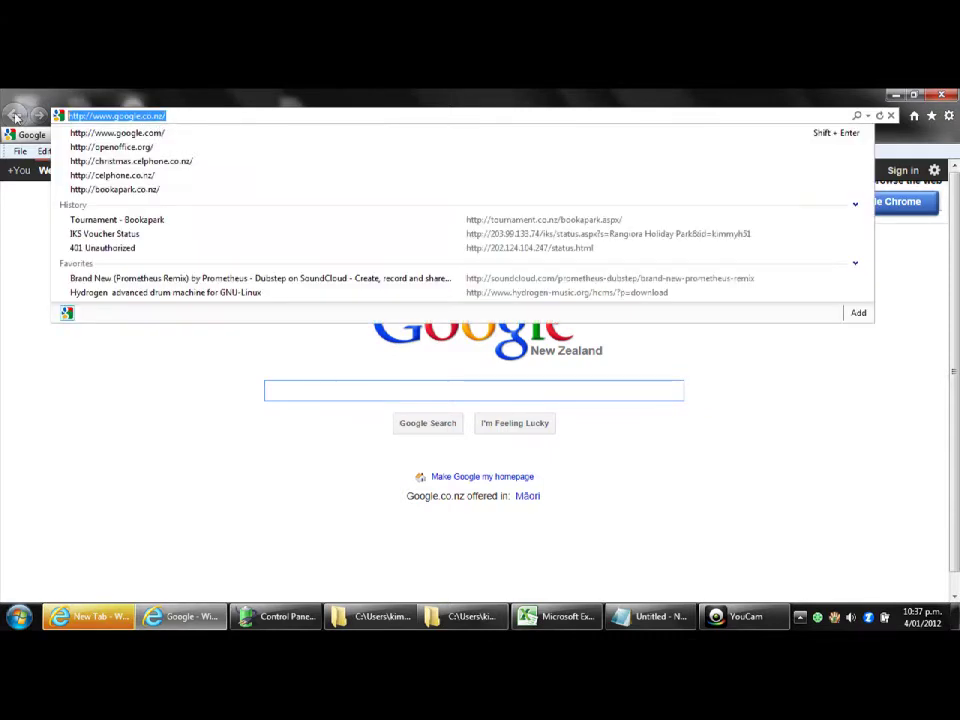
pyautogui.click(181, 117)
pyautogui.click(181, 117)
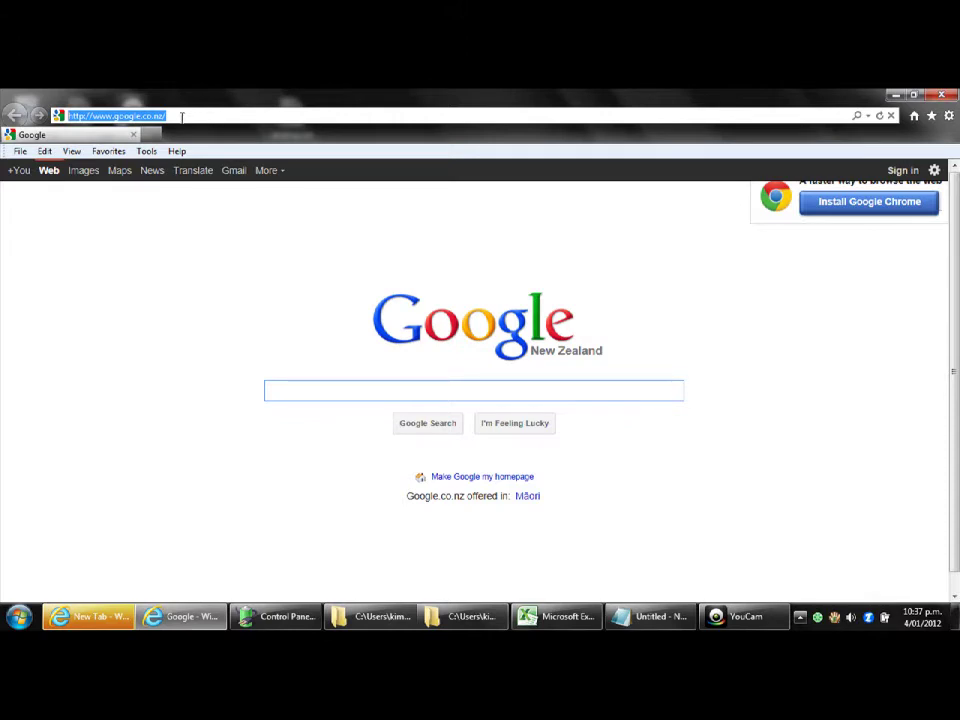
pyautogui.click(68, 115)
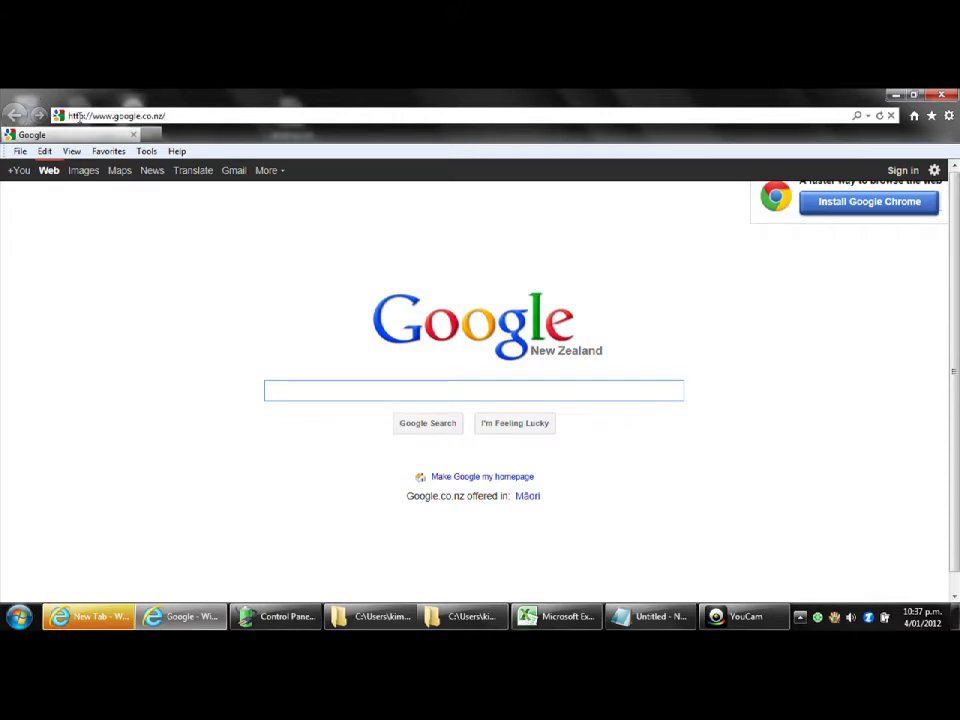
pyautogui.moveTo(68, 115); pyautogui.dragTo(189, 118)
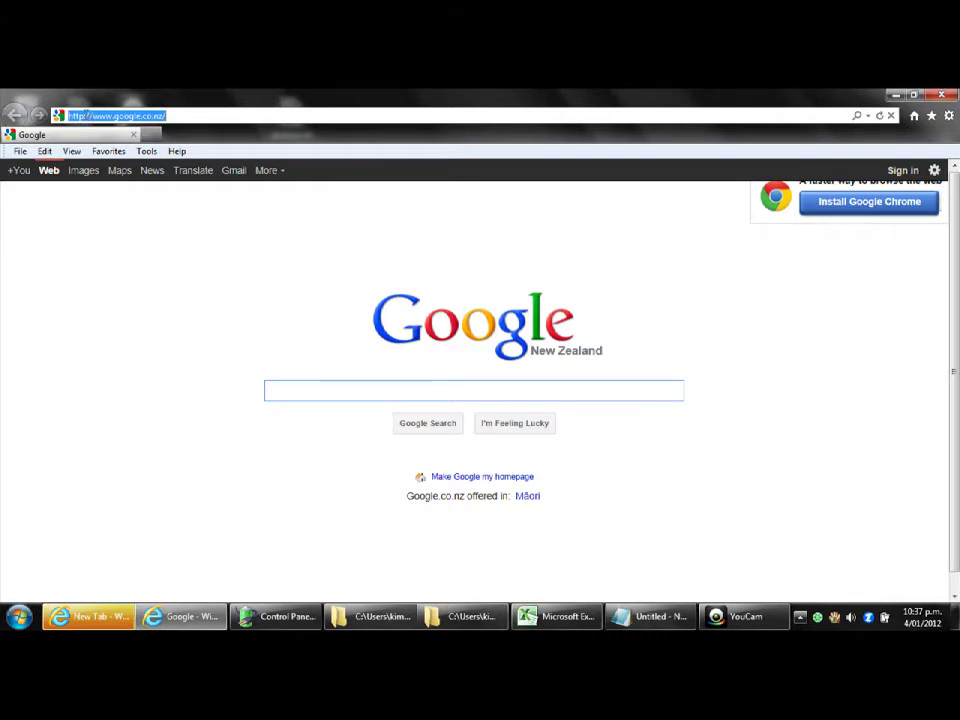
pyautogui.click(86, 114)
pyautogui.doubleClick(120, 116)
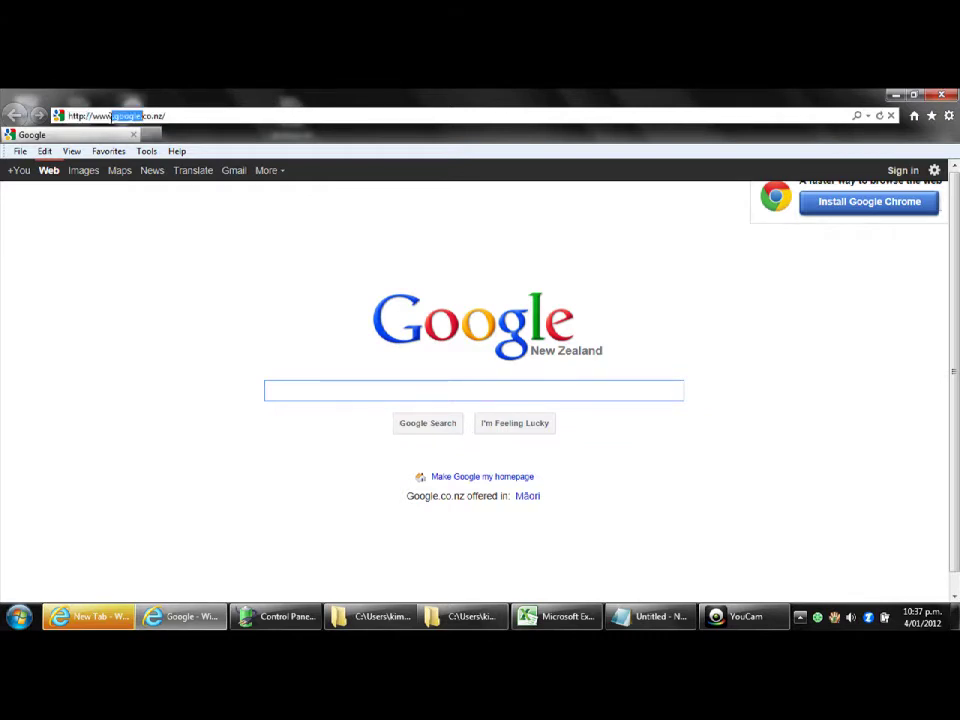
pyautogui.click(150, 115)
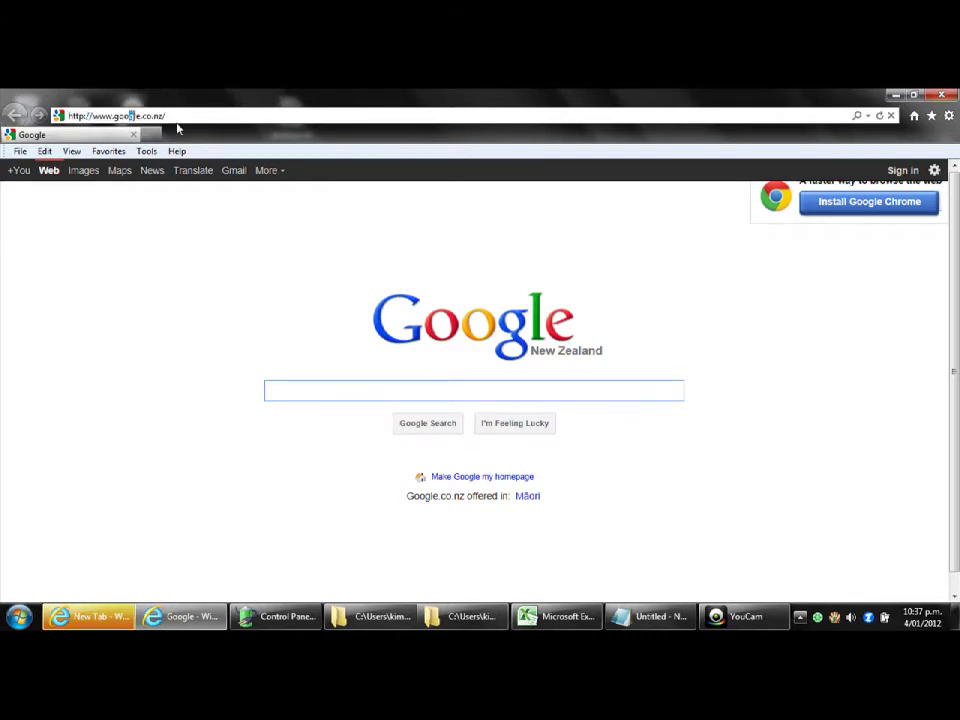
pyautogui.click(122, 116)
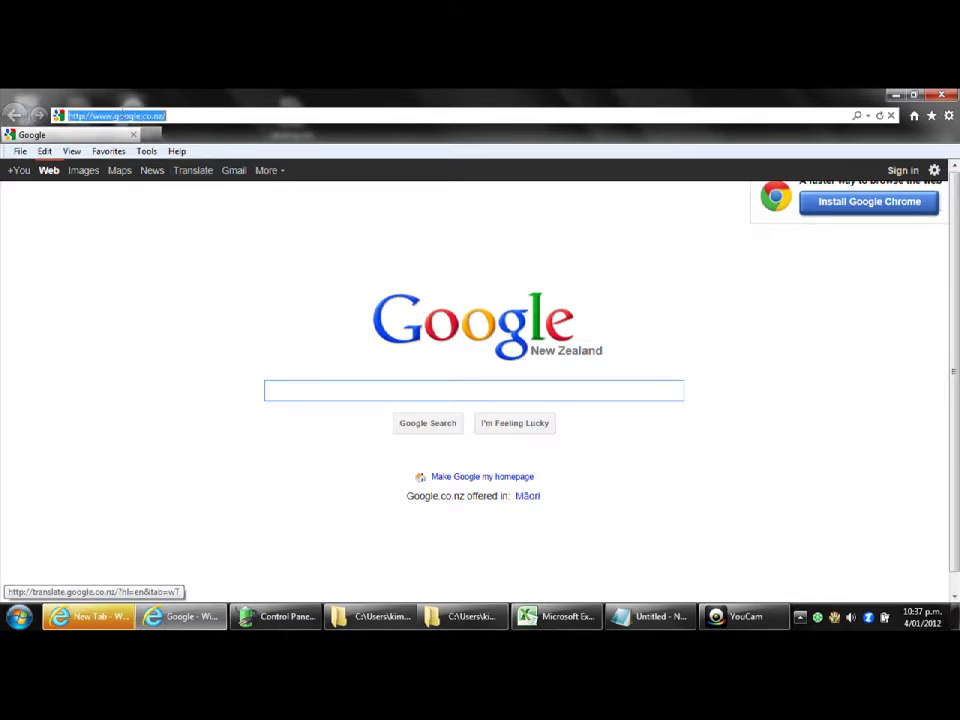
pyautogui.click(118, 115)
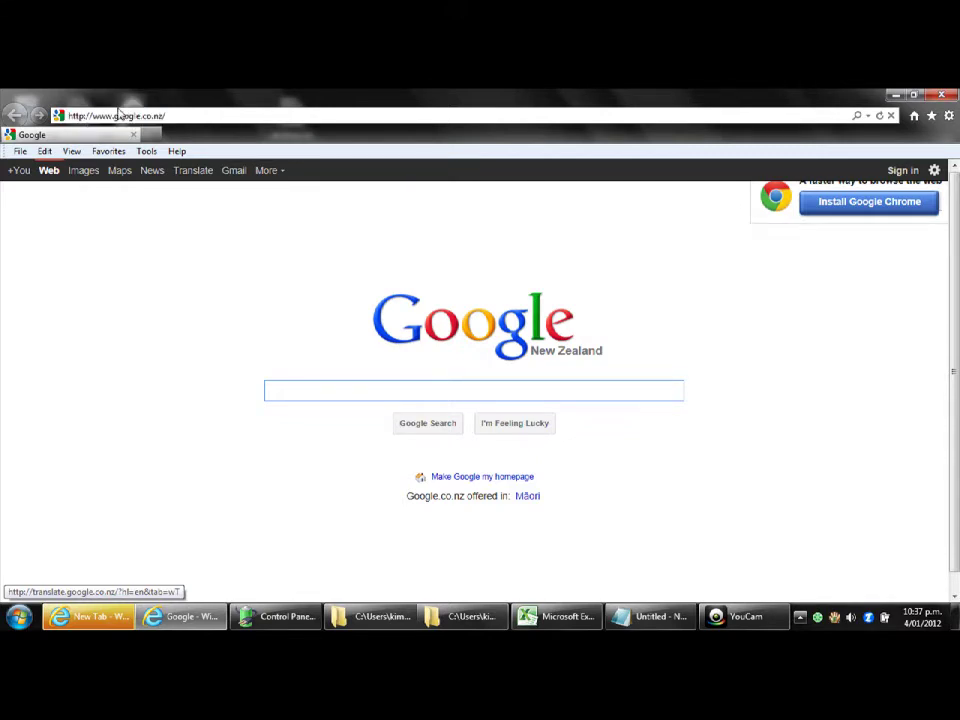
pyautogui.moveTo(117, 115); pyautogui.dragTo(67, 115)
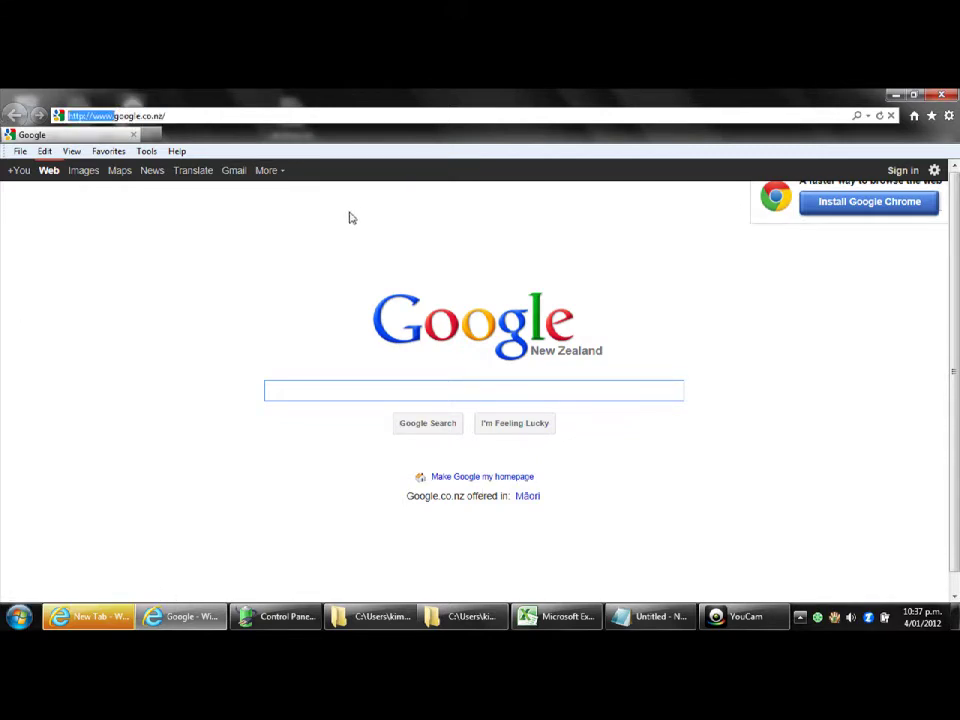
pyautogui.click(152, 115)
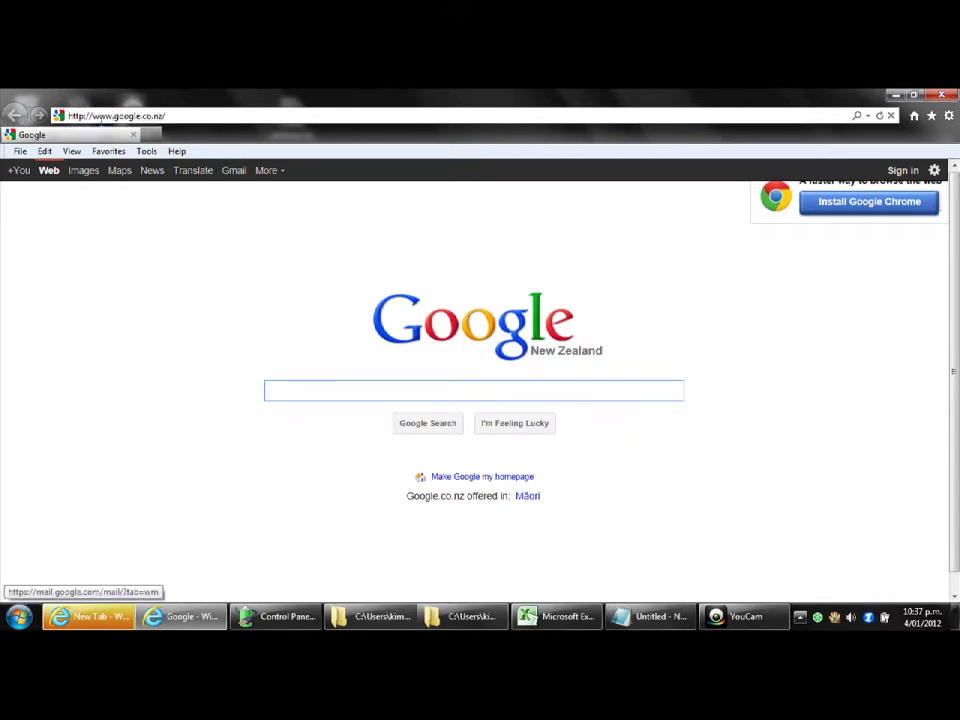
pyautogui.tripleClick(153, 115)
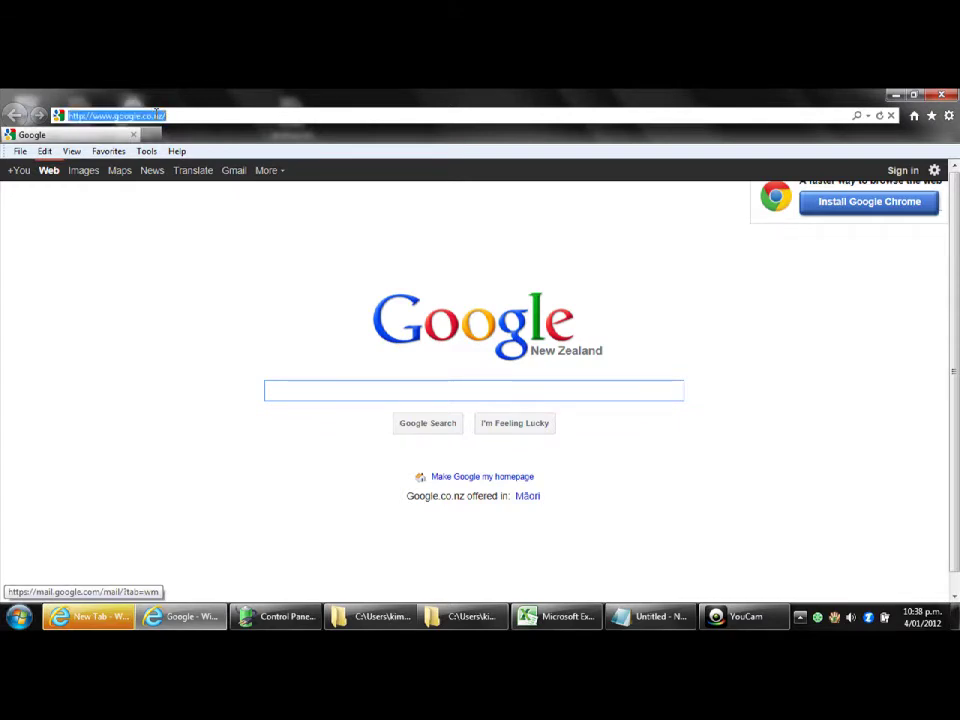
pyautogui.write('google')
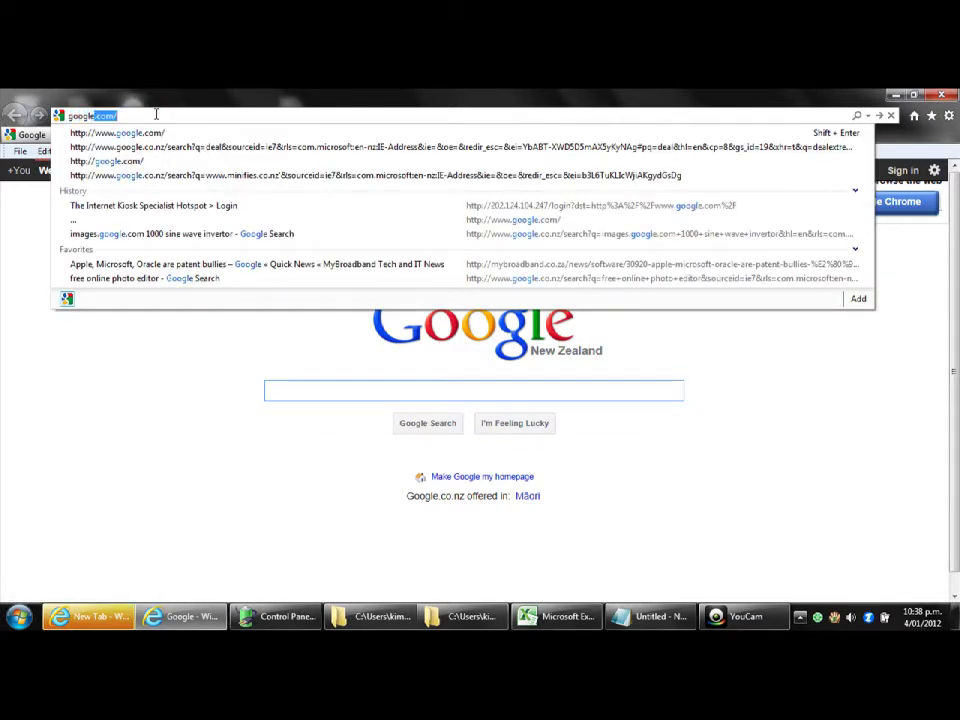
pyautogui.write('.com')
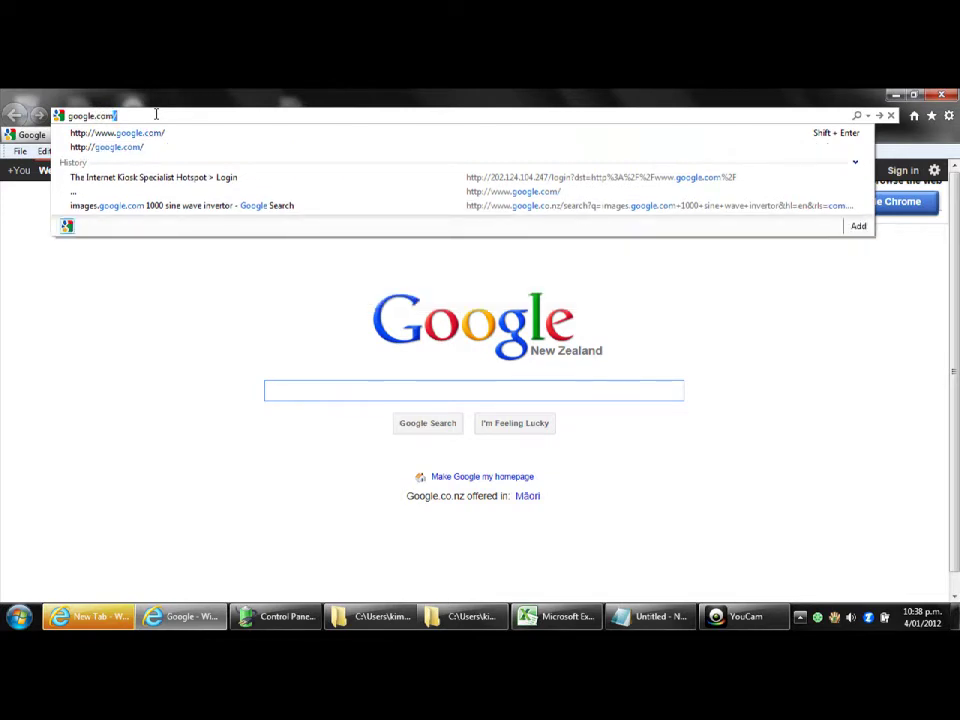
pyautogui.press('Return')
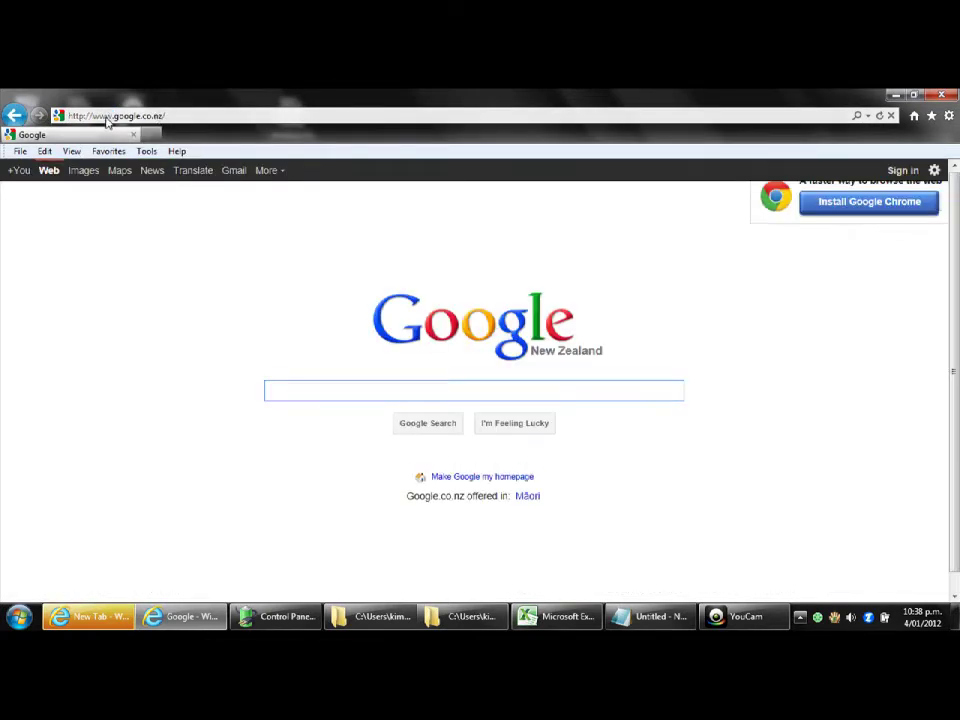
pyautogui.click(147, 117)
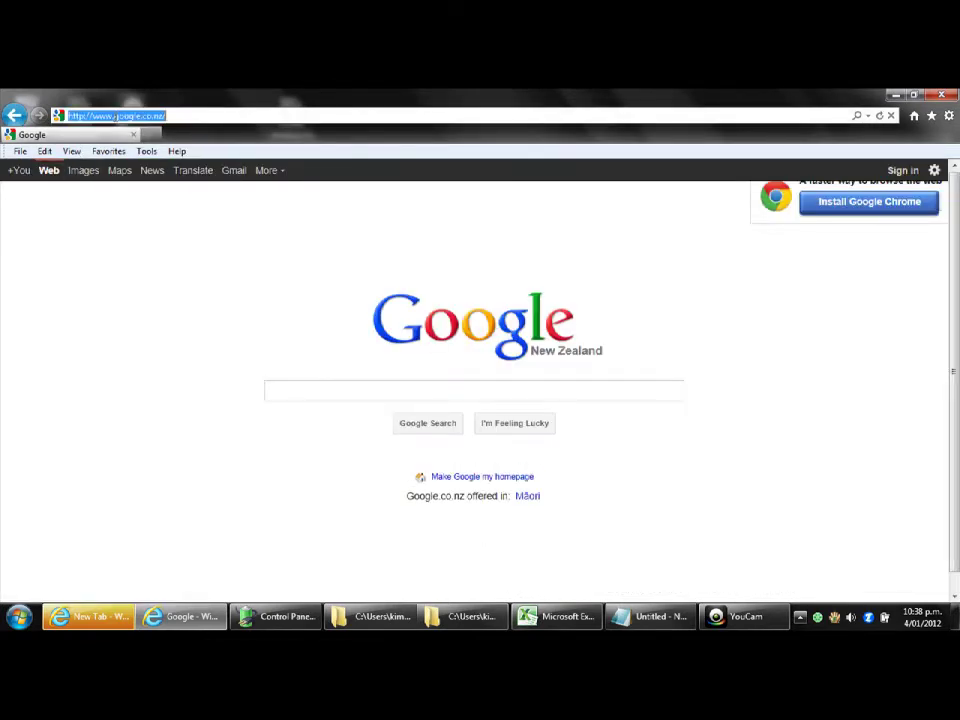
pyautogui.click(116, 114)
pyautogui.moveTo(116, 114); pyautogui.dragTo(68, 116)
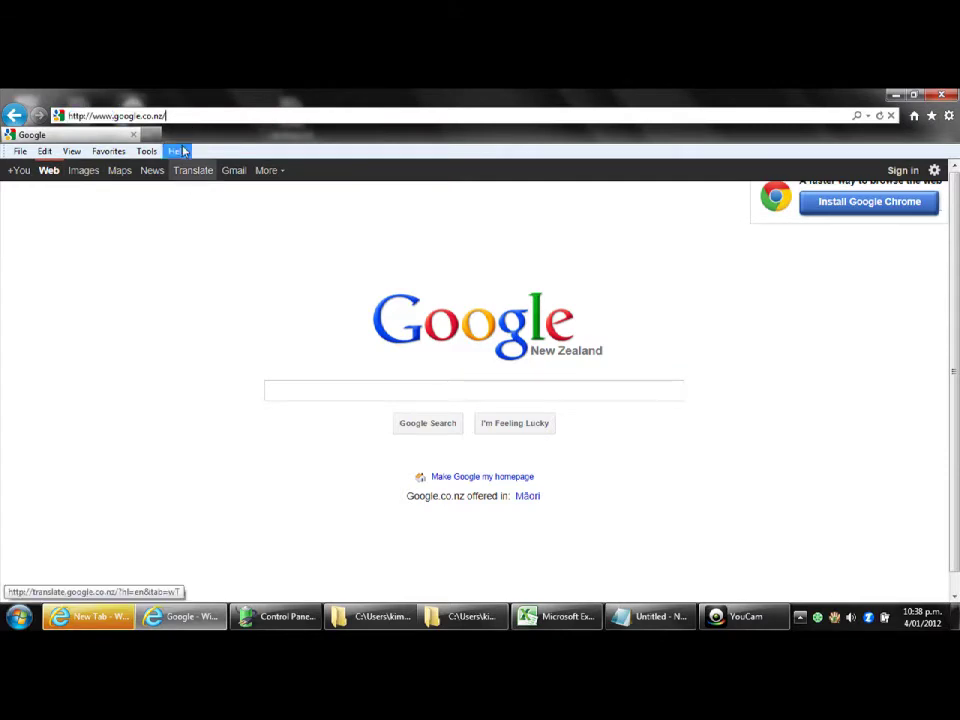
pyautogui.click(190, 116)
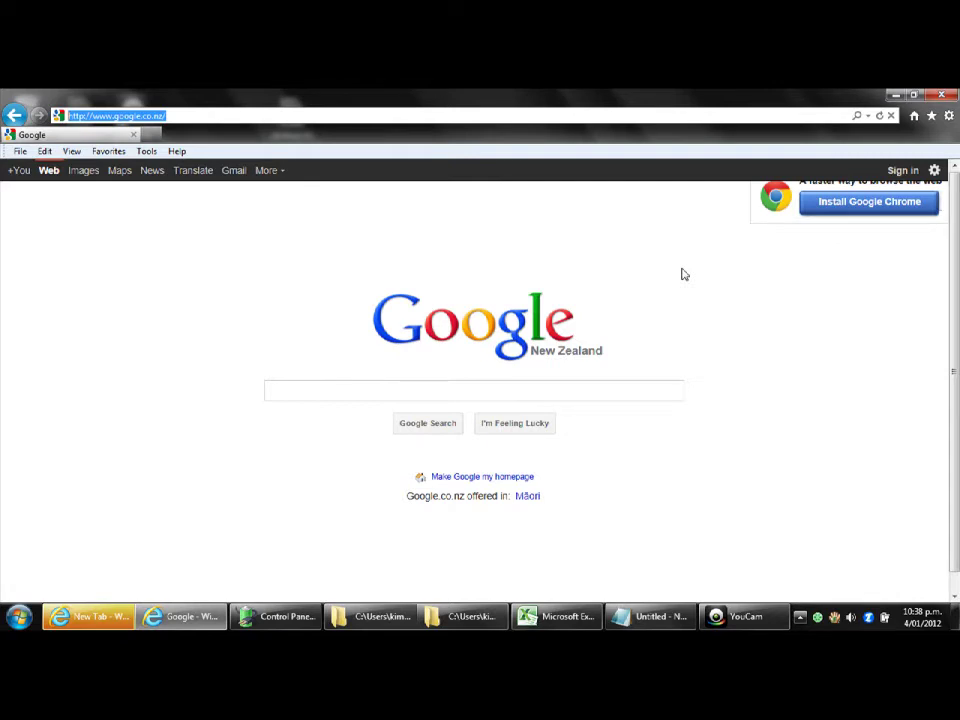
# Go to nzherald.co.nz, briefly visit facebook.com, then return to the NZ Herald site
pyautogui.write('nz')
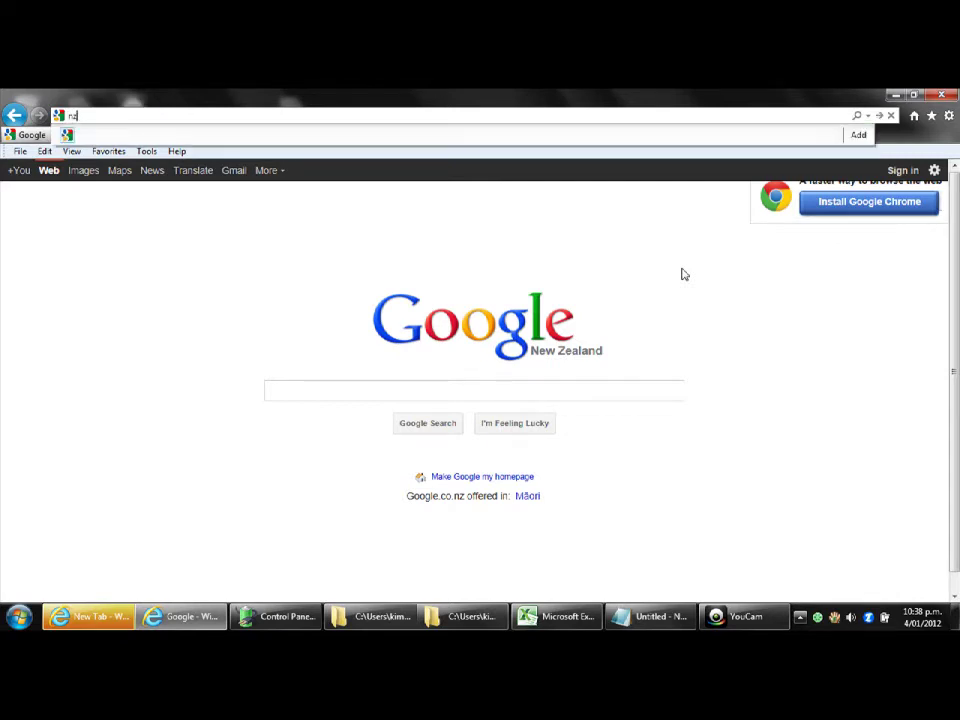
pyautogui.write('hera')
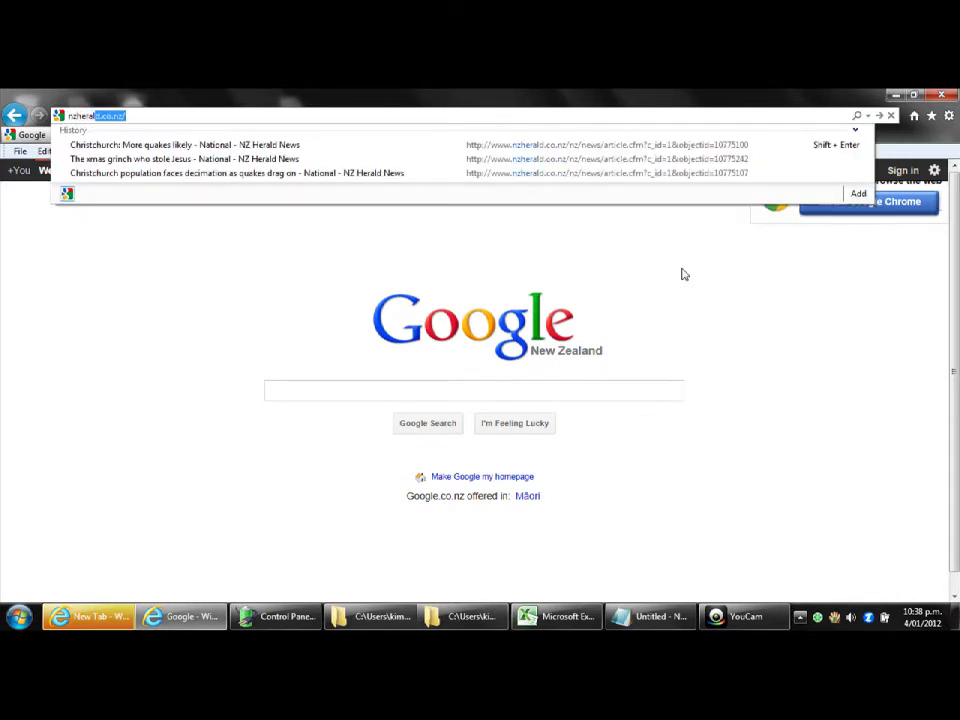
pyautogui.write('ld.co.nz')
pyautogui.press('Return')
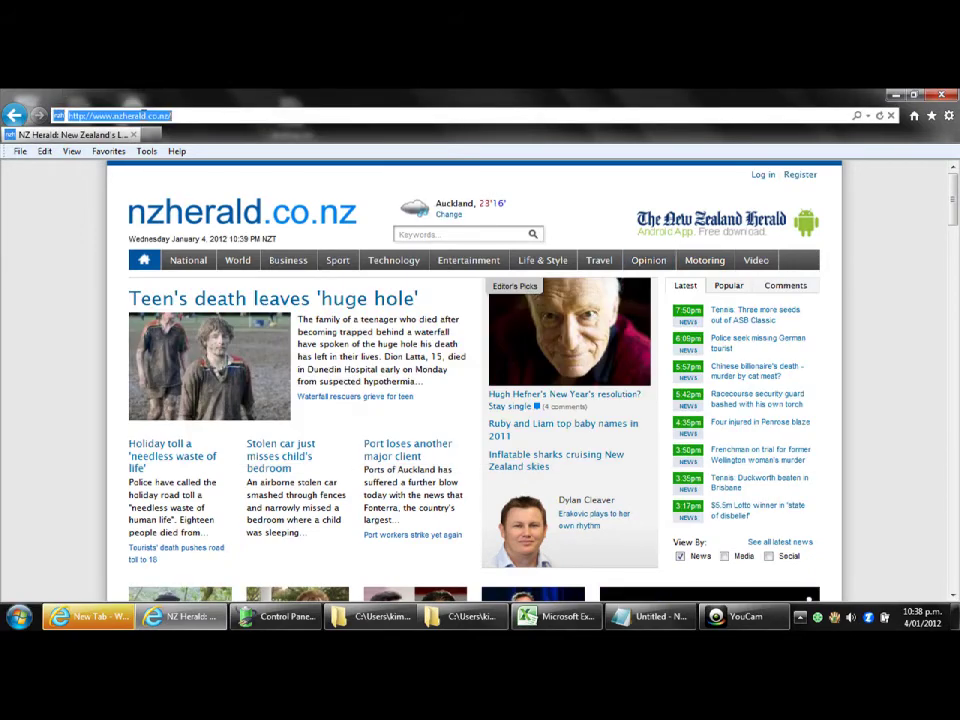
pyautogui.write('facebo')
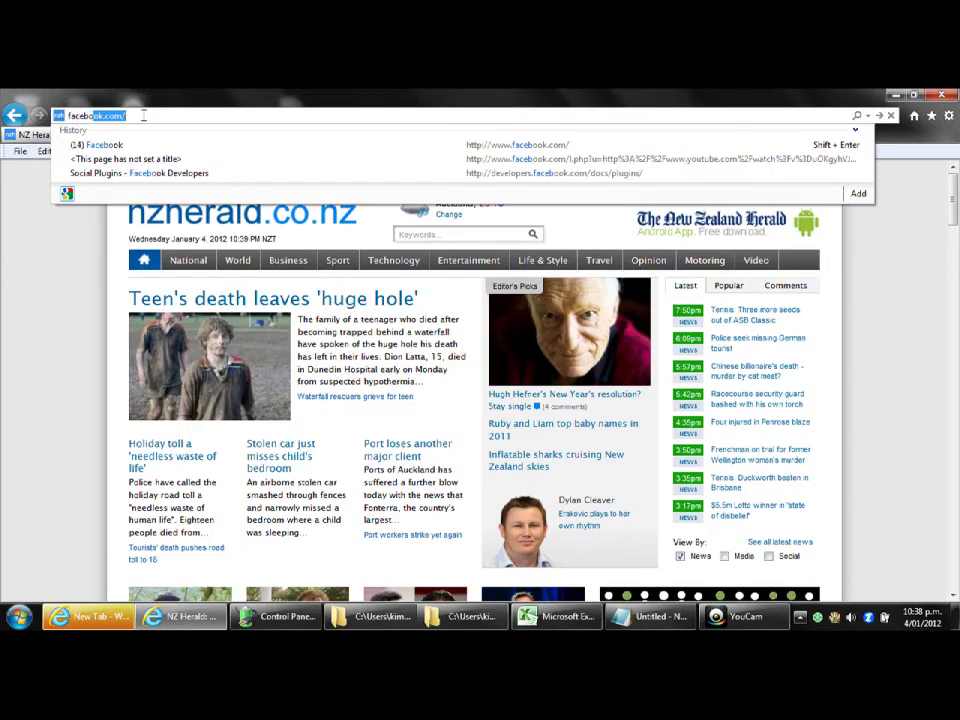
pyautogui.write('ok.com')
pyautogui.press('Return')
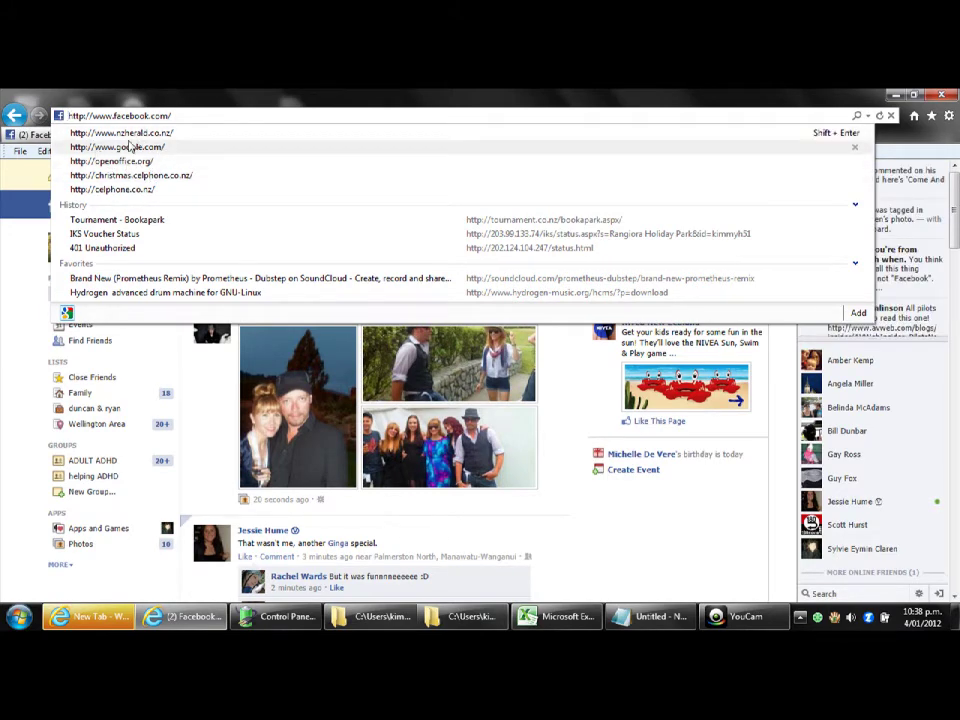
pyautogui.click(140, 133)
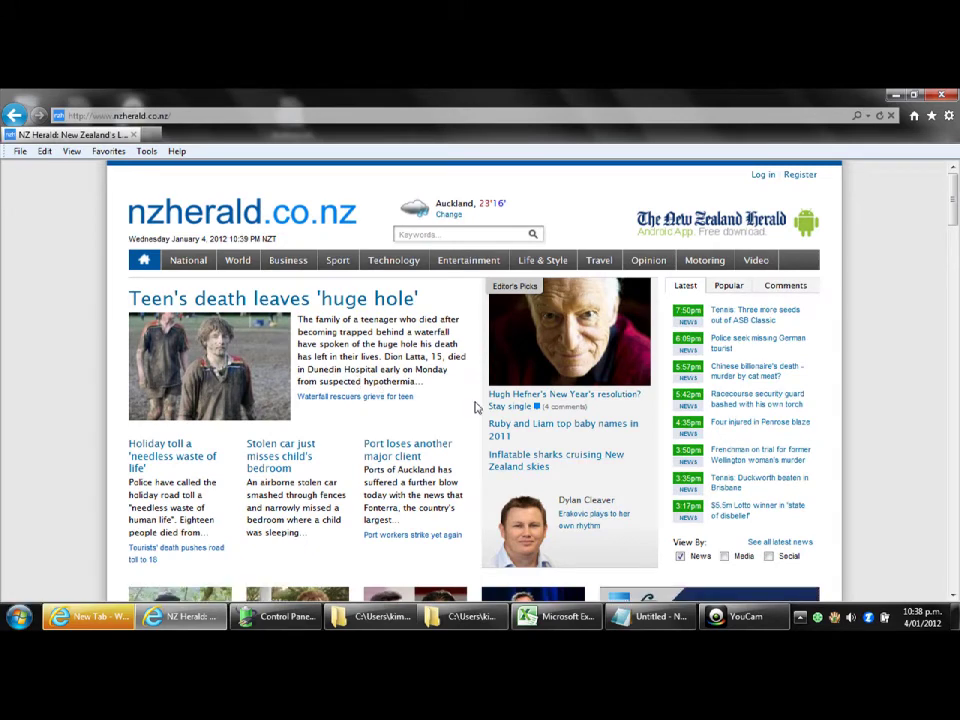
# Load Google from the address bar and search for 'mozilla firefox download'
pyautogui.click(160, 116)
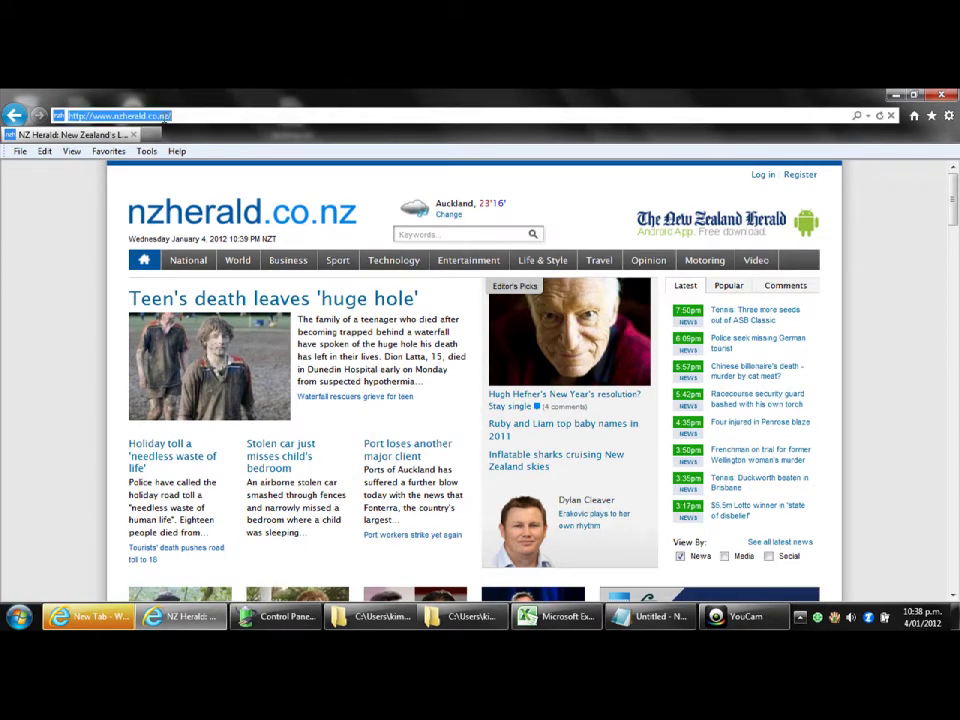
pyautogui.write('goo')
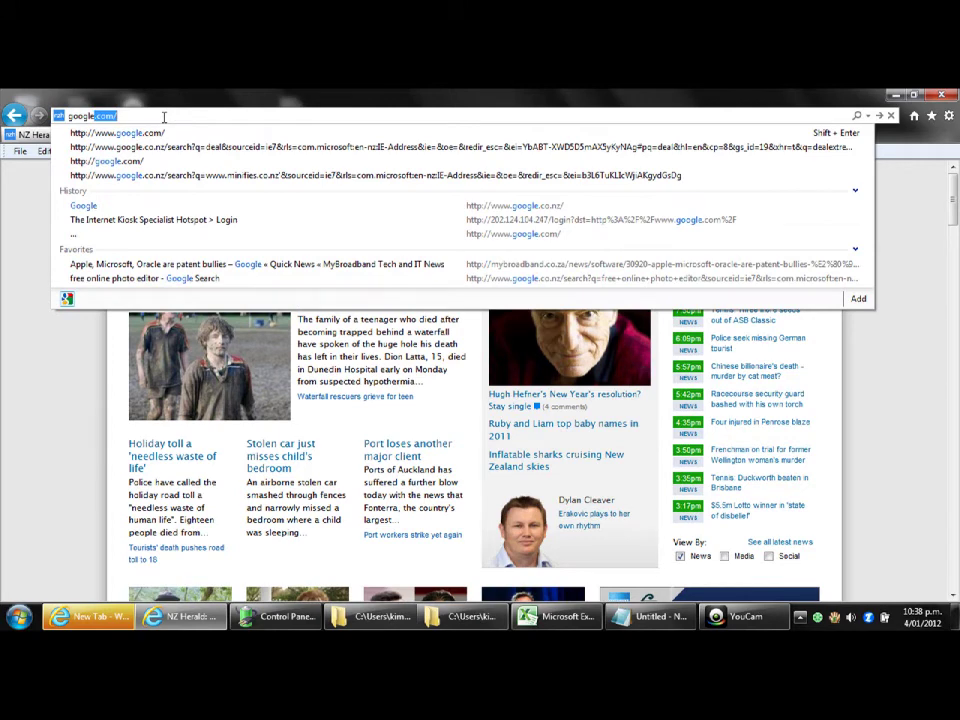
pyautogui.write('gle')
pyautogui.press('Return')
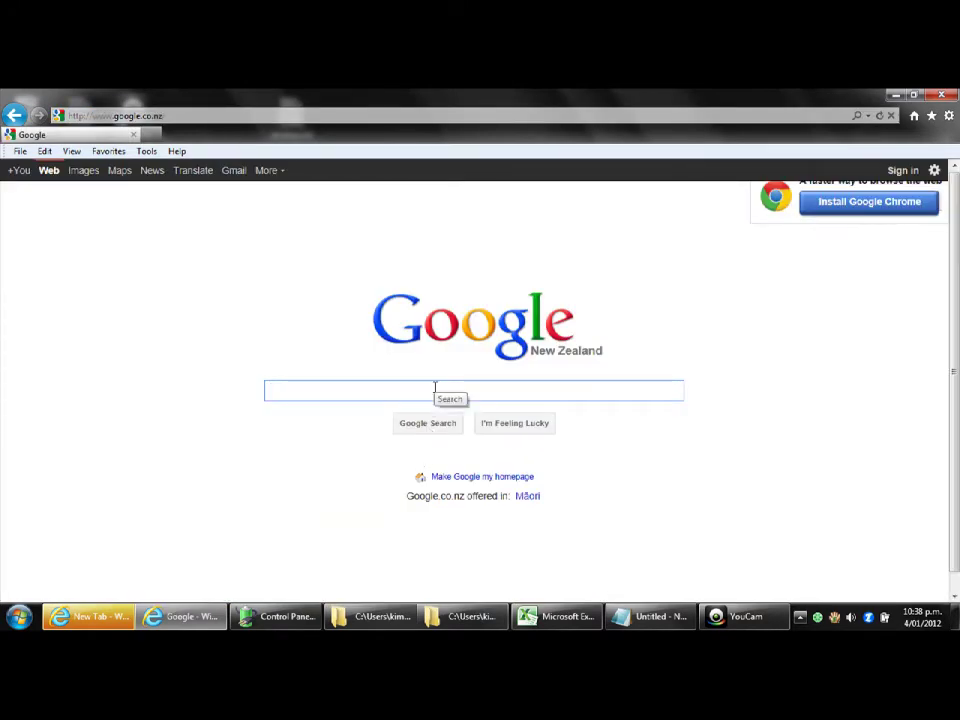
pyautogui.write('mozi')
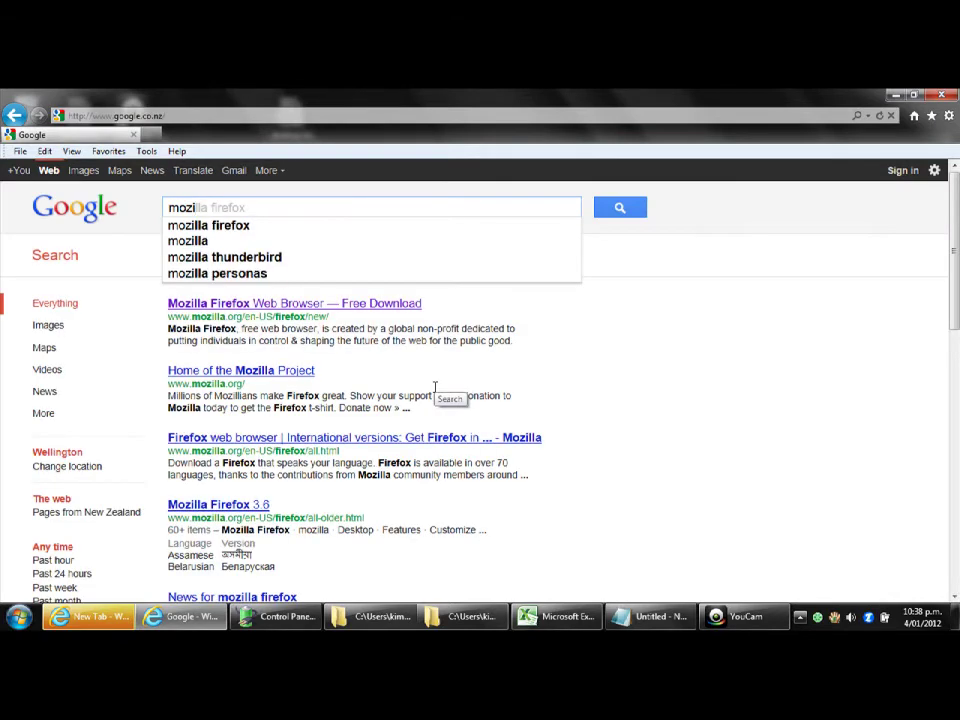
pyautogui.write('lla fi')
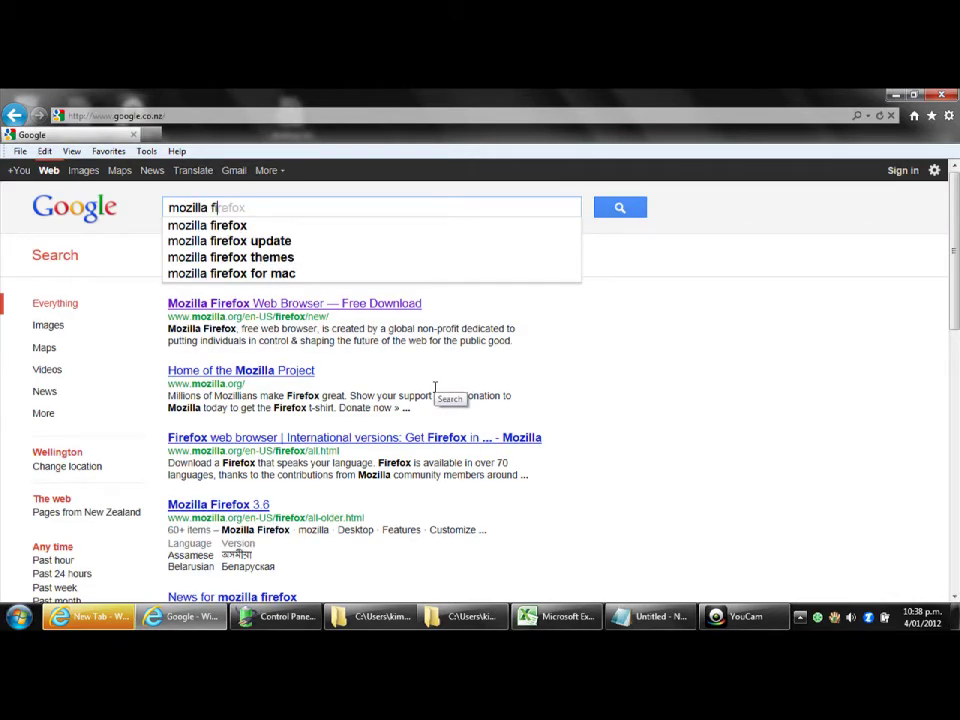
pyautogui.write('re')
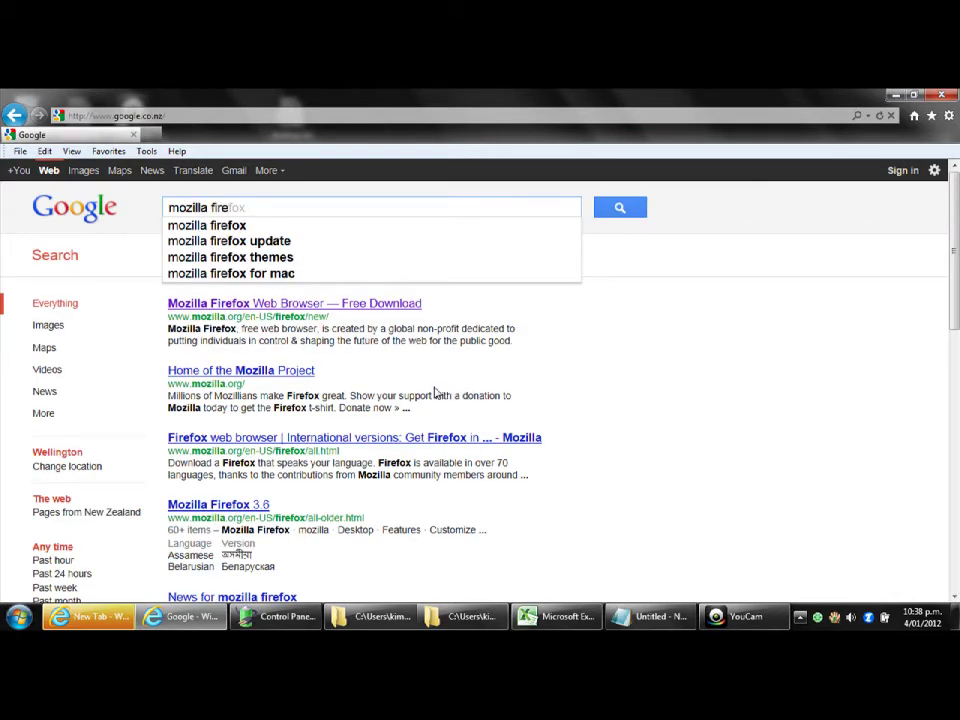
pyautogui.write('f')
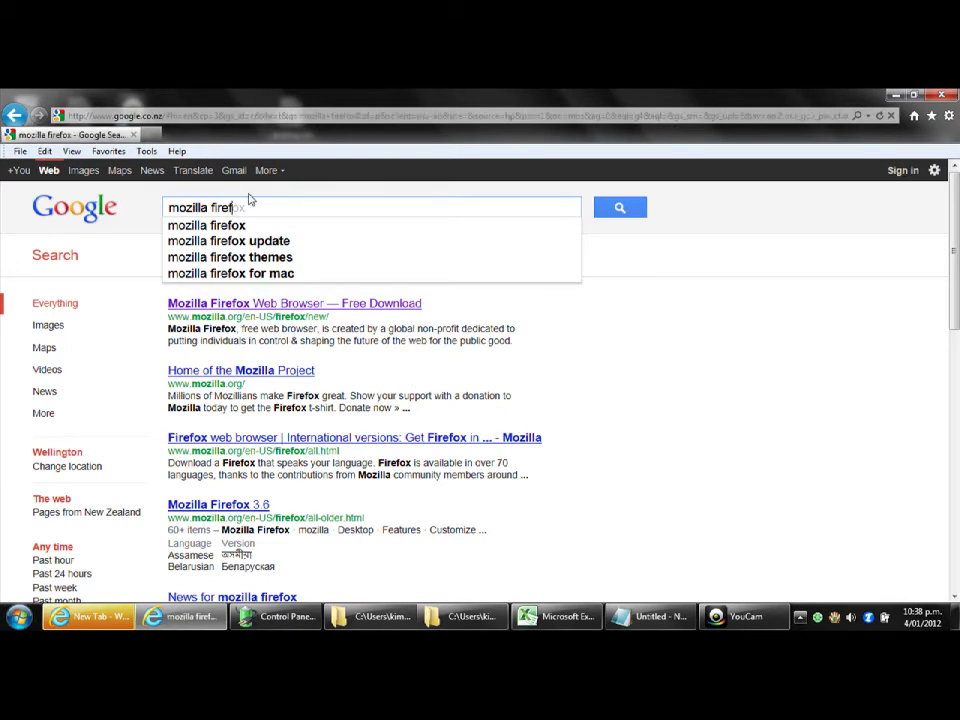
pyautogui.write('ox dow')
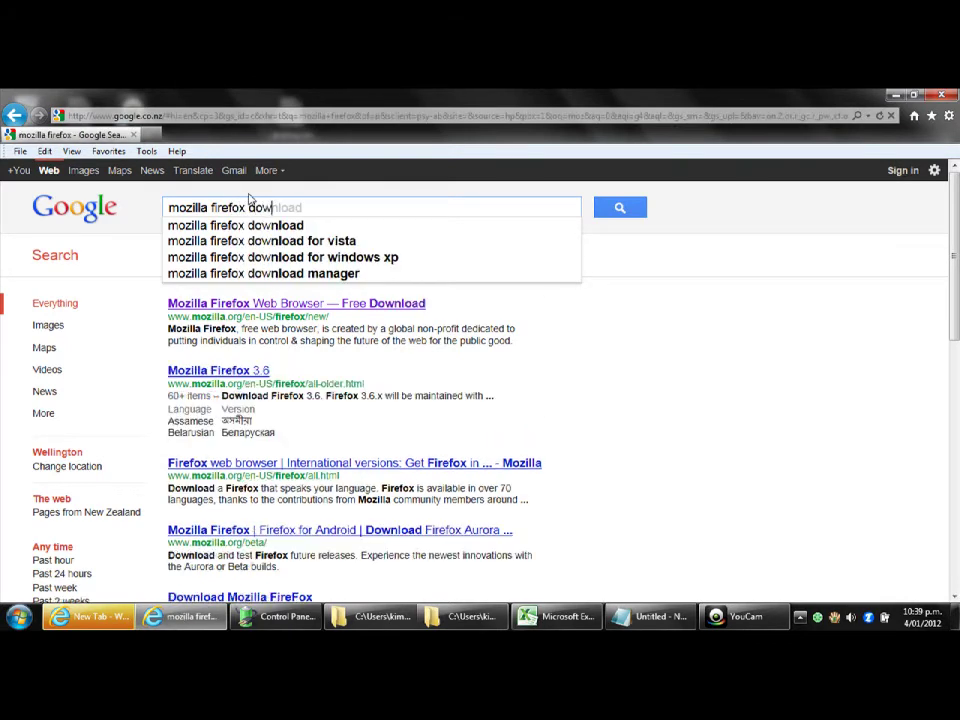
pyautogui.write('nload')
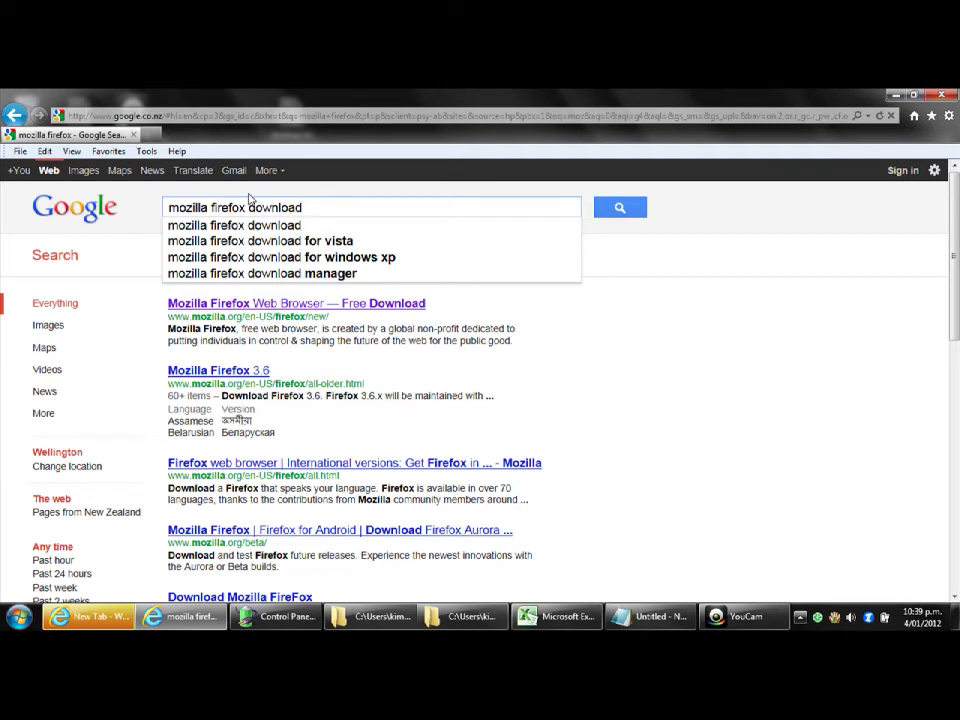
pyautogui.press('Return')
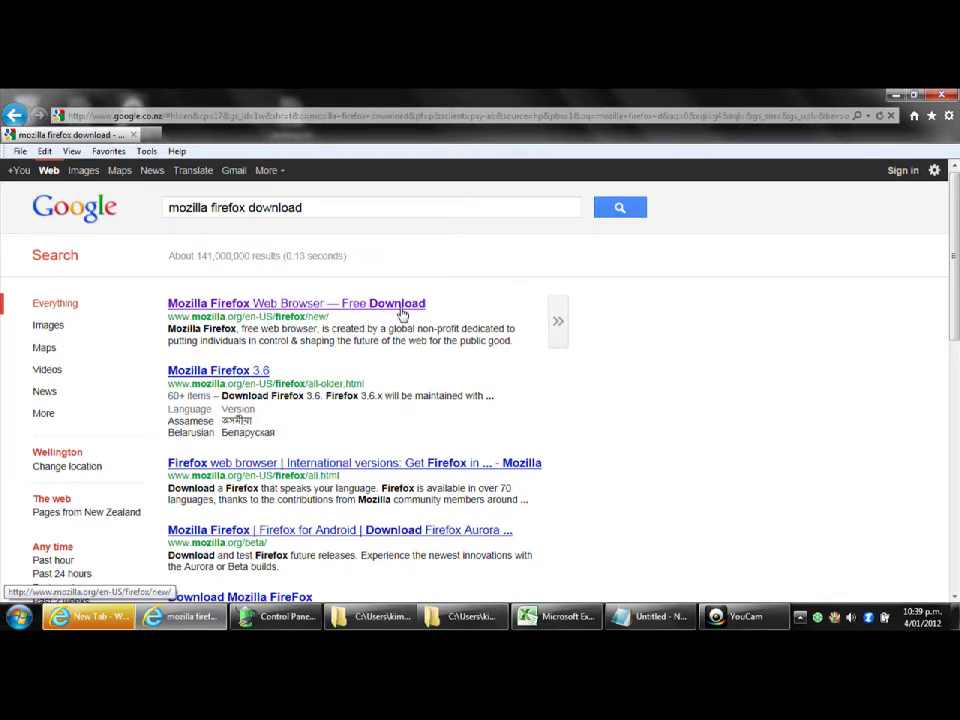
# Open the 'Mozilla Firefox Web Browser — Free Download' result and scroll to the Firefox 9.0.1 download buttons
pyautogui.click(383, 306)
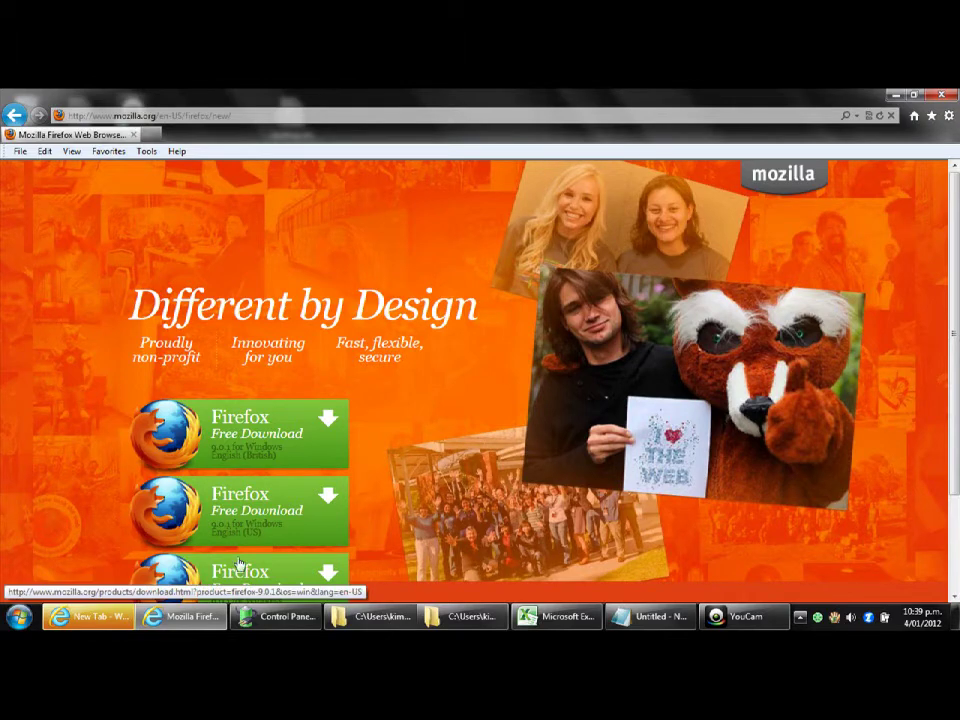
pyautogui.scroll(-2, 180, 330)
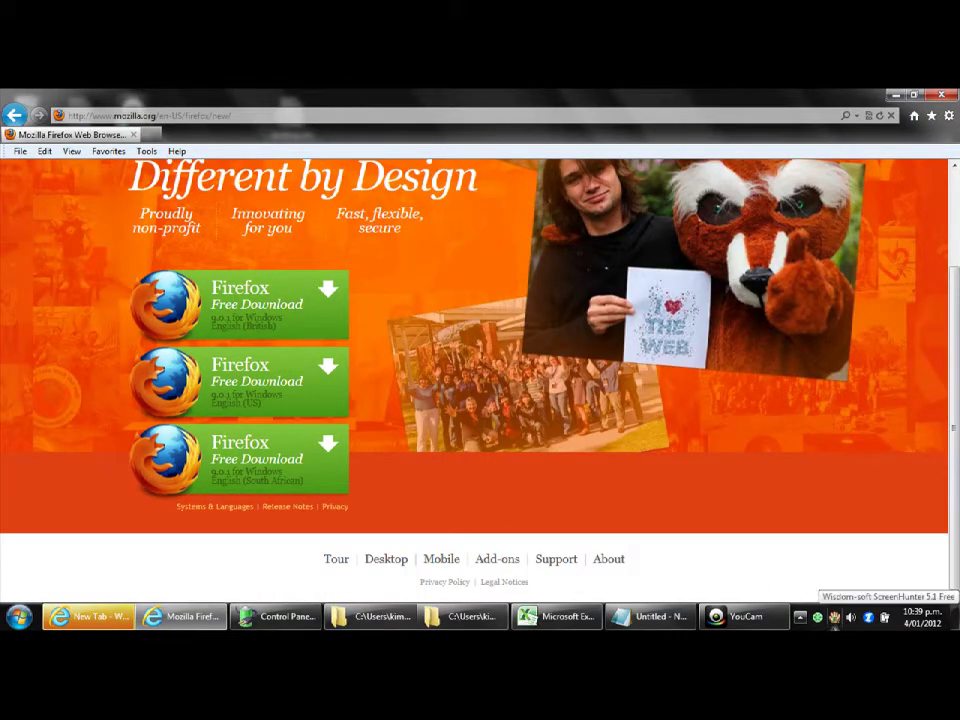
pyautogui.moveTo(741, 626)
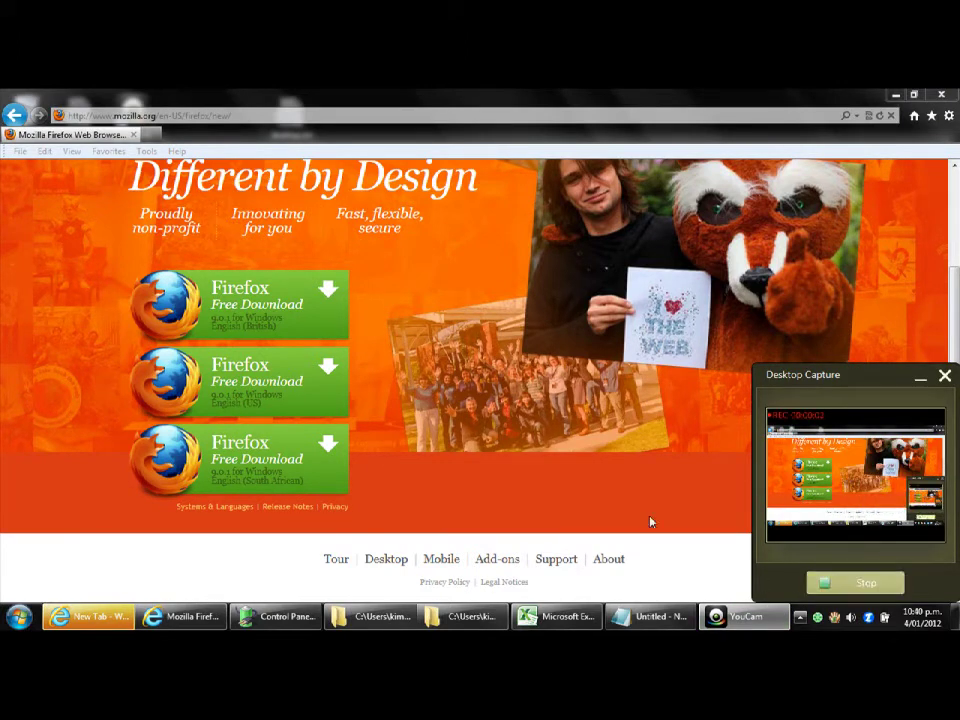
pyautogui.rightClick(330, 291)
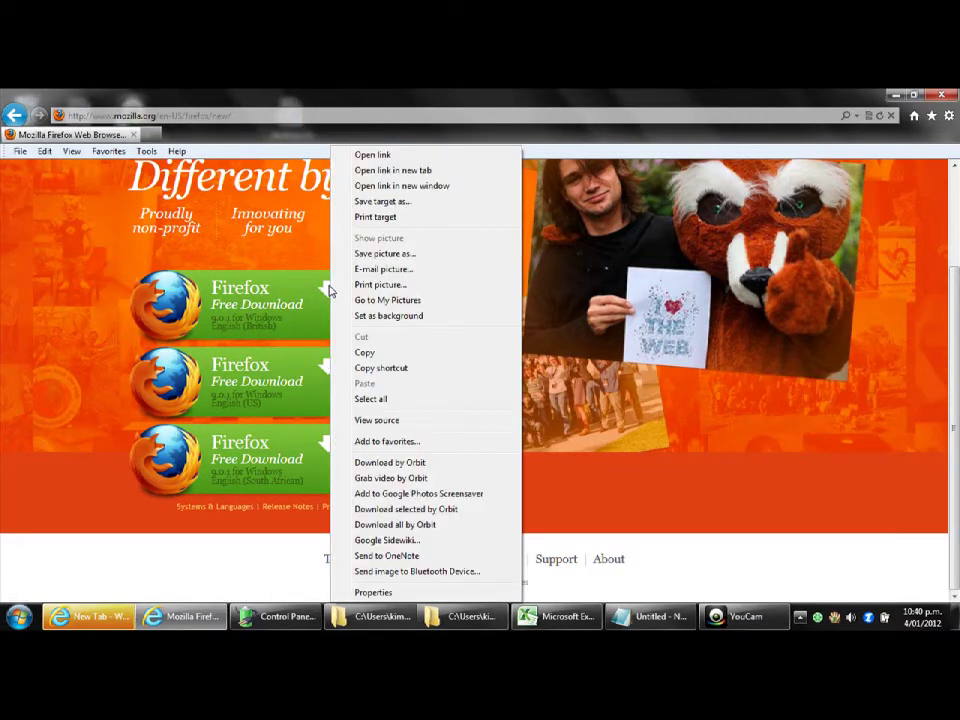
pyautogui.click(253, 302)
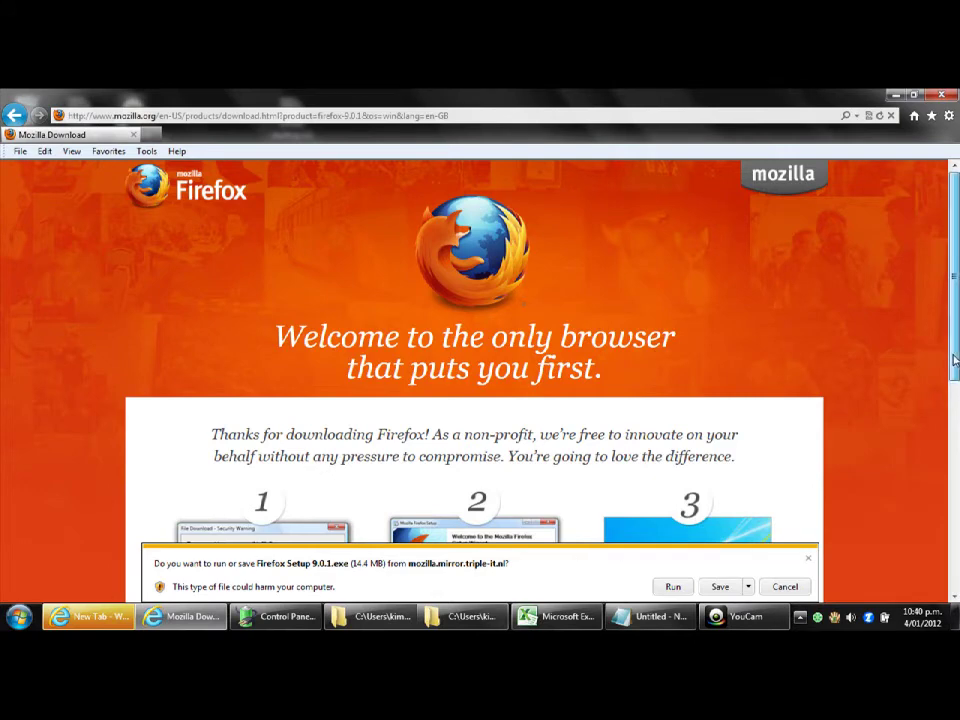
pyautogui.scroll(-3, 956, 441)
pyautogui.moveTo(956, 441)
pyautogui.mouseDown()
pyautogui.moveTo(954, 530)
pyautogui.moveTo(955, 464)
pyautogui.mouseUp()
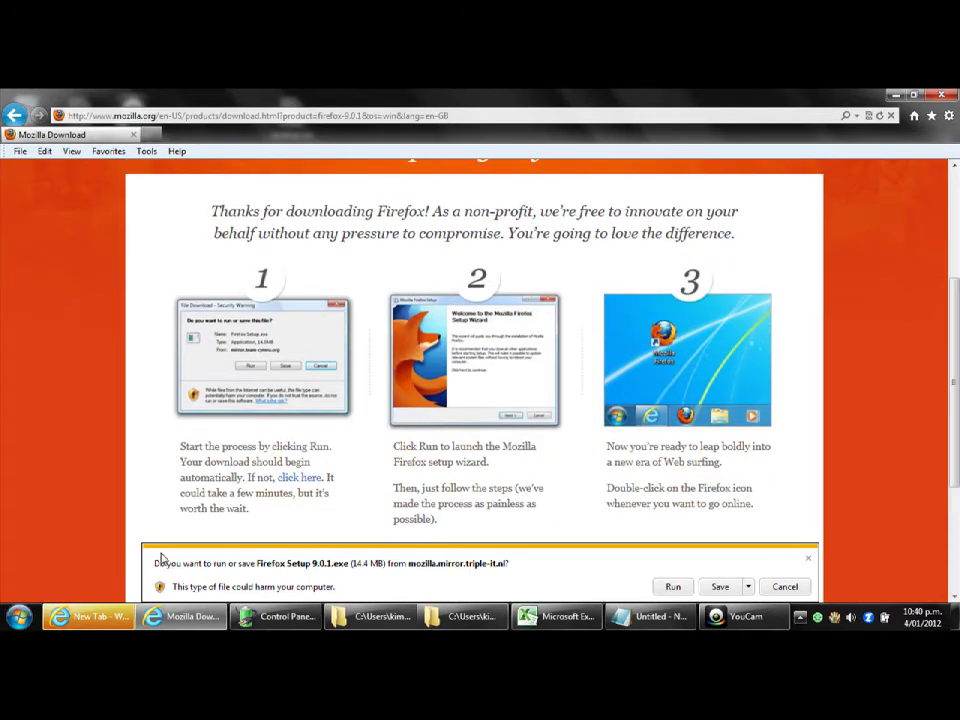
pyautogui.moveTo(154, 531); pyautogui.dragTo(785, 595)
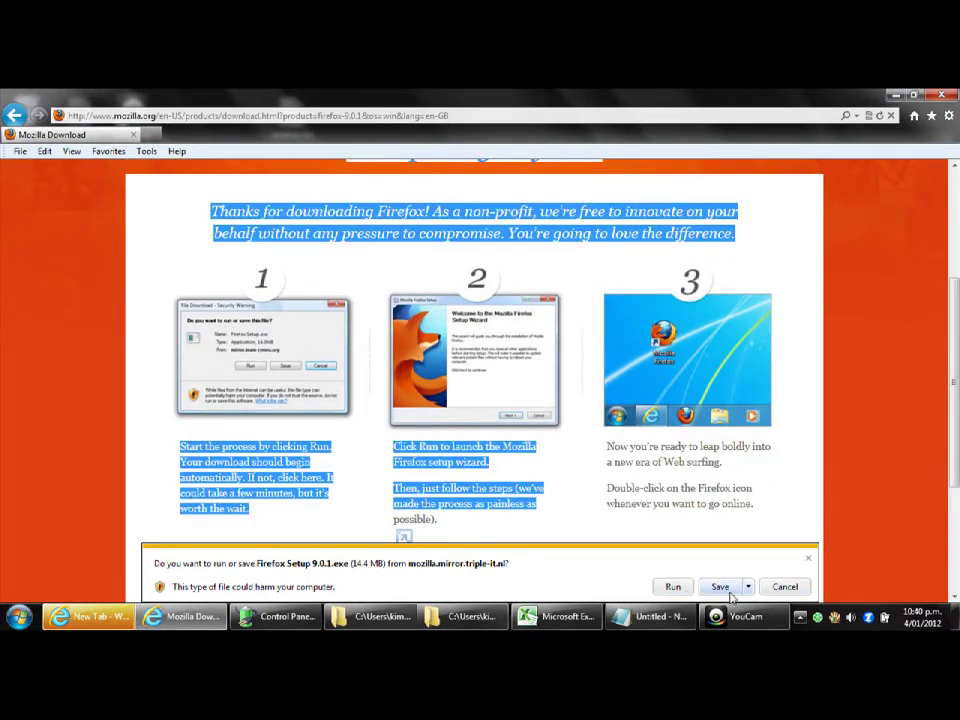
pyautogui.click(748, 587)
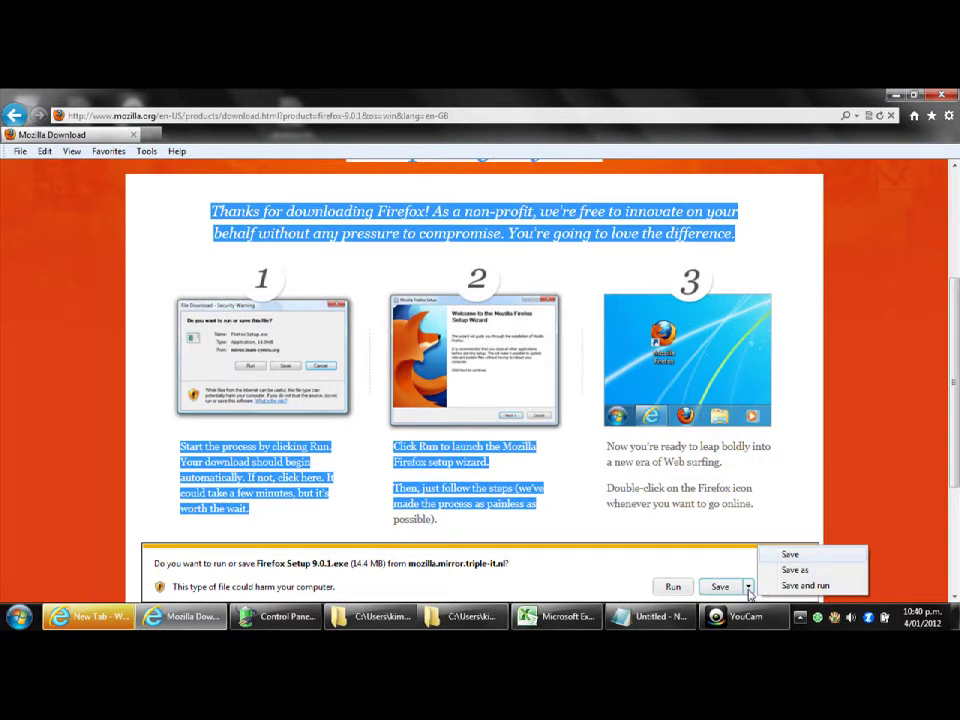
pyautogui.click(611, 536)
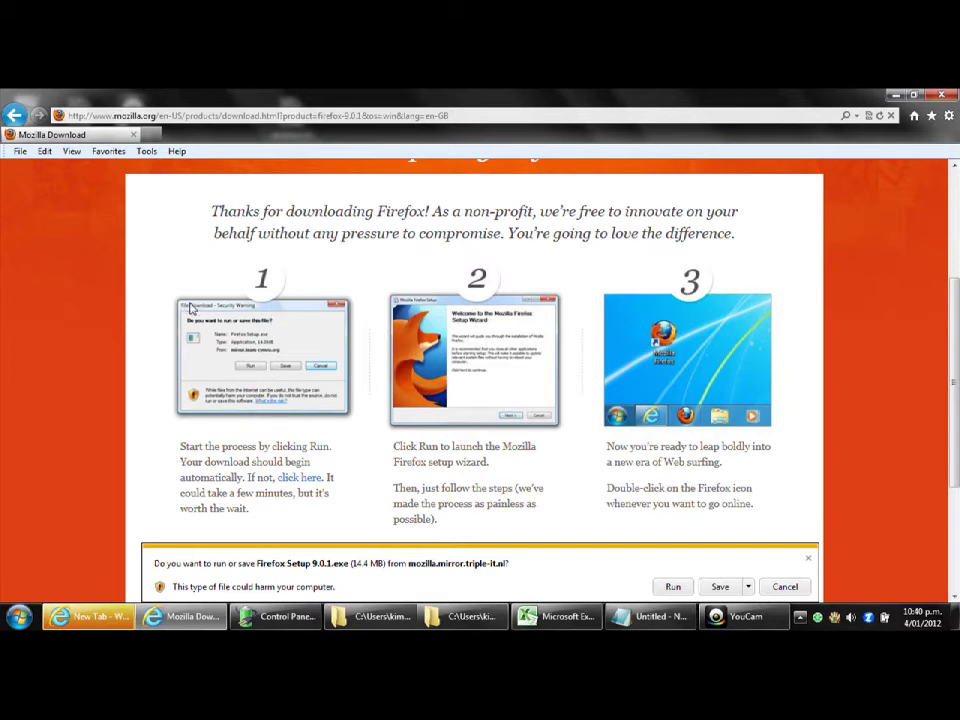
pyautogui.moveTo(210, 212); pyautogui.dragTo(238, 274)
pyautogui.click(257, 447)
pyautogui.moveTo(148, 543); pyautogui.dragTo(787, 560)
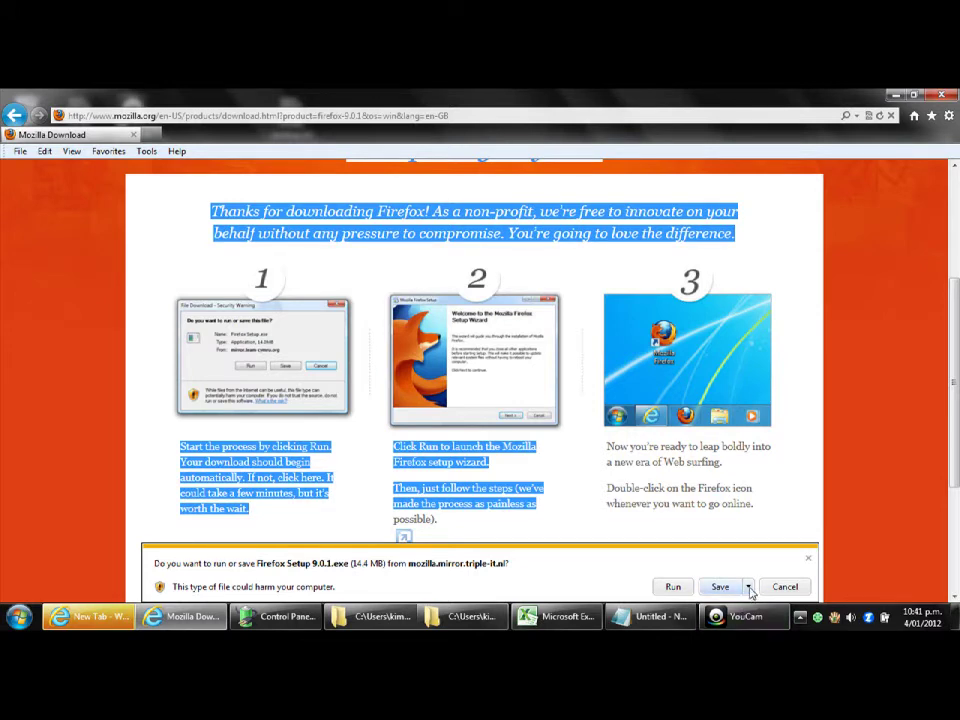
# Choose Save as for the Firefox installer and show Local Disk (C:) in the save dialog
pyautogui.click(748, 587)
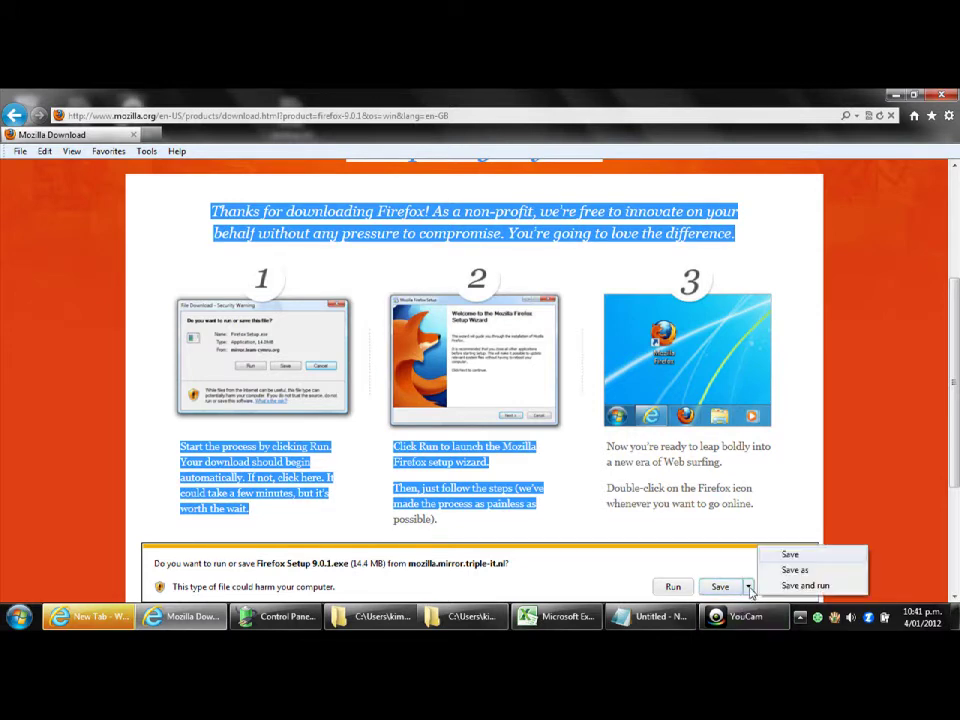
pyautogui.click(814, 570)
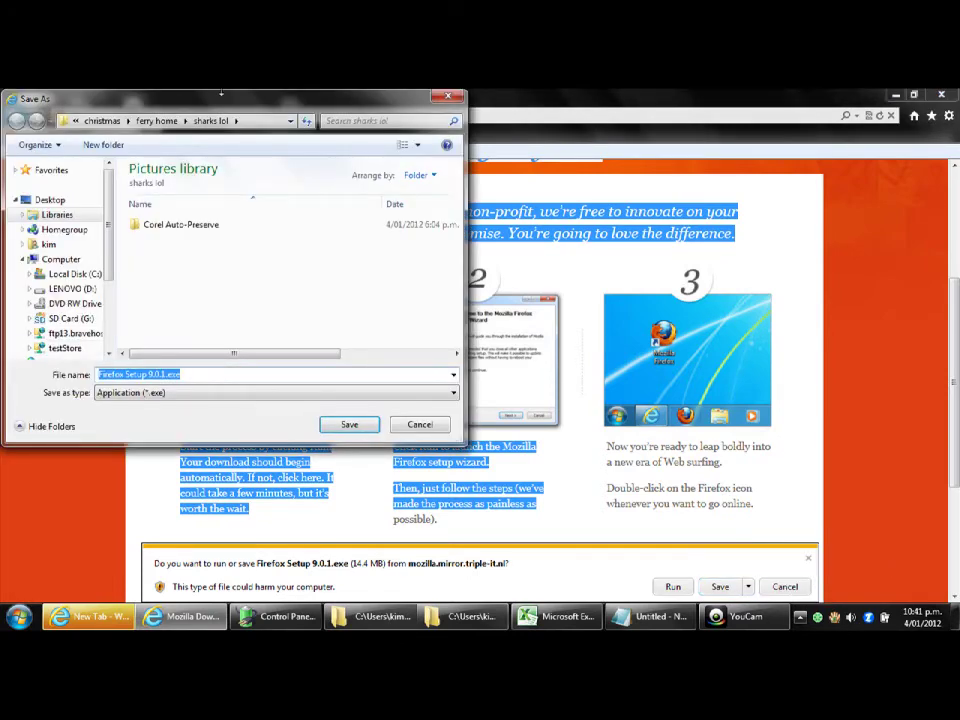
pyautogui.moveTo(100, 98); pyautogui.dragTo(450, 98)
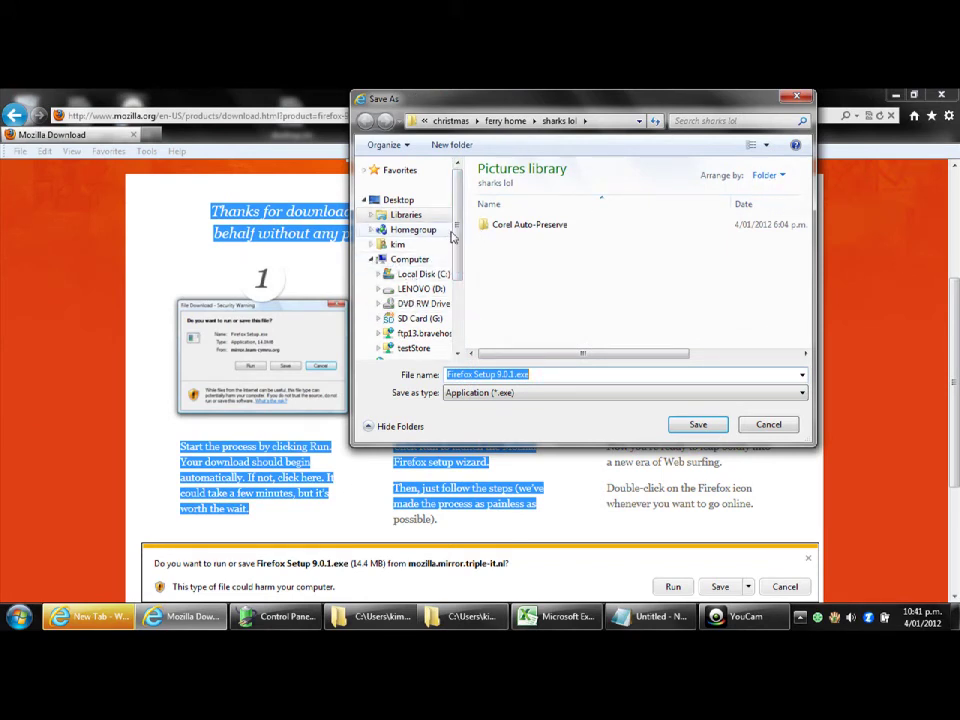
pyautogui.moveTo(457, 220)
pyautogui.mouseDown()
pyautogui.moveTo(456, 315)
pyautogui.moveTo(457, 225)
pyautogui.moveTo(472, 328)
pyautogui.moveTo(457, 200)
pyautogui.moveTo(457, 318)
pyautogui.moveTo(468, 204)
pyautogui.moveTo(471, 300)
pyautogui.moveTo(458, 200)
pyautogui.mouseUp()
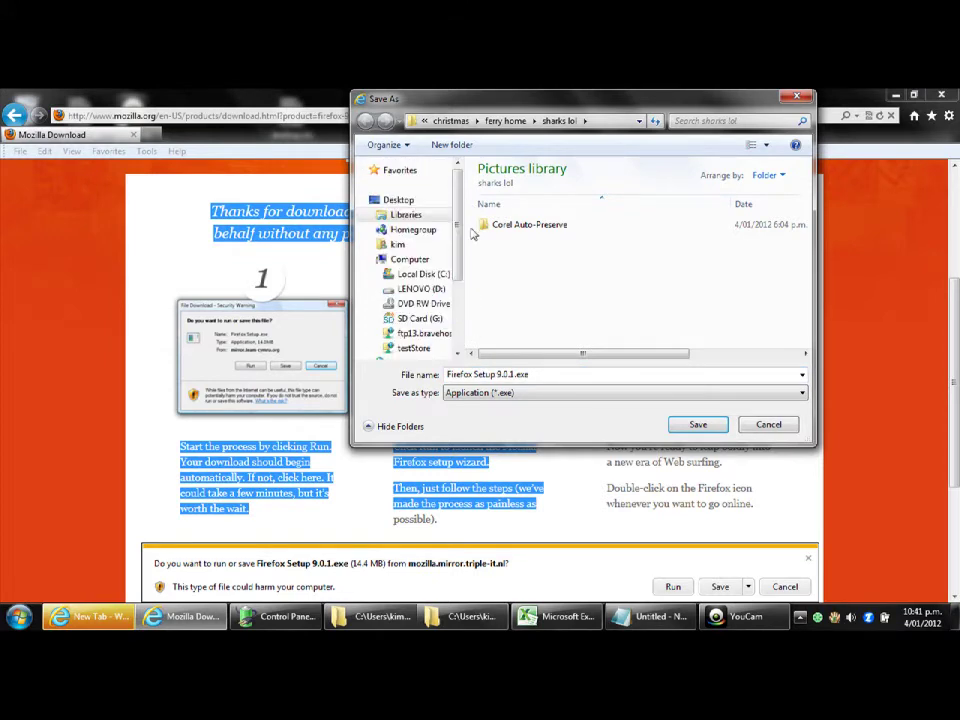
pyautogui.click(373, 260)
pyautogui.click(373, 260)
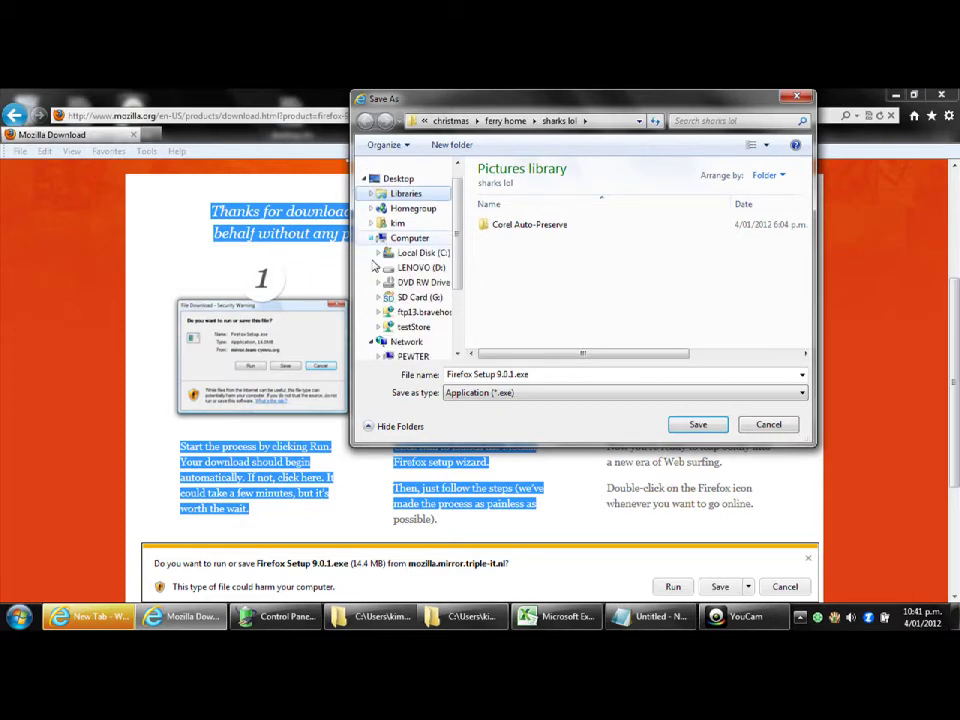
pyautogui.click(424, 254)
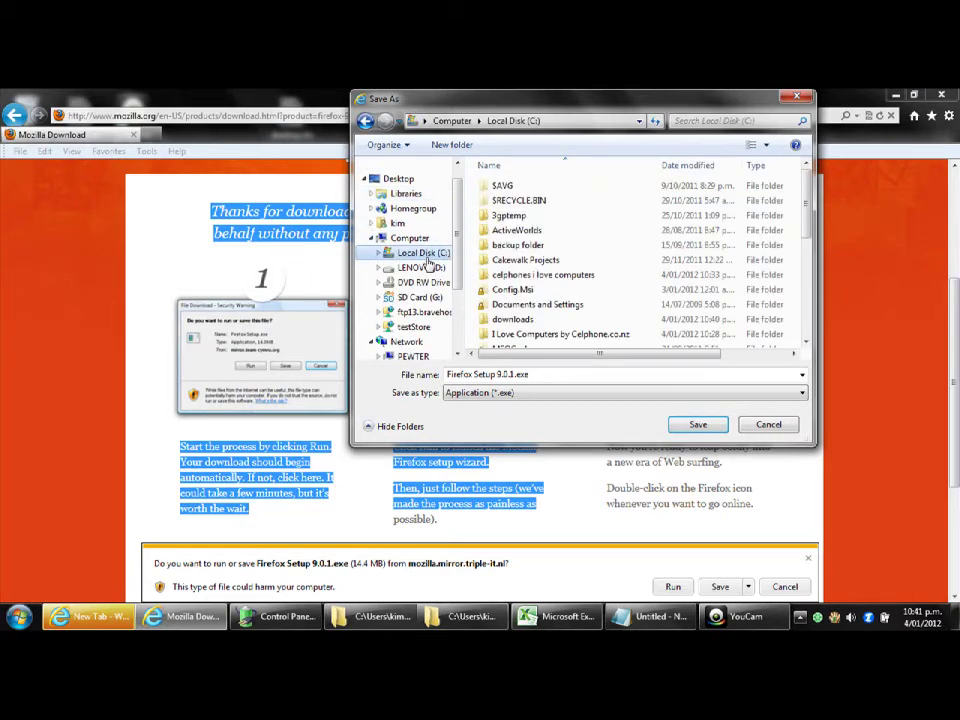
# Start typing the destination path 'c:\ces' into the save dialog's address bar
pyautogui.click(570, 120)
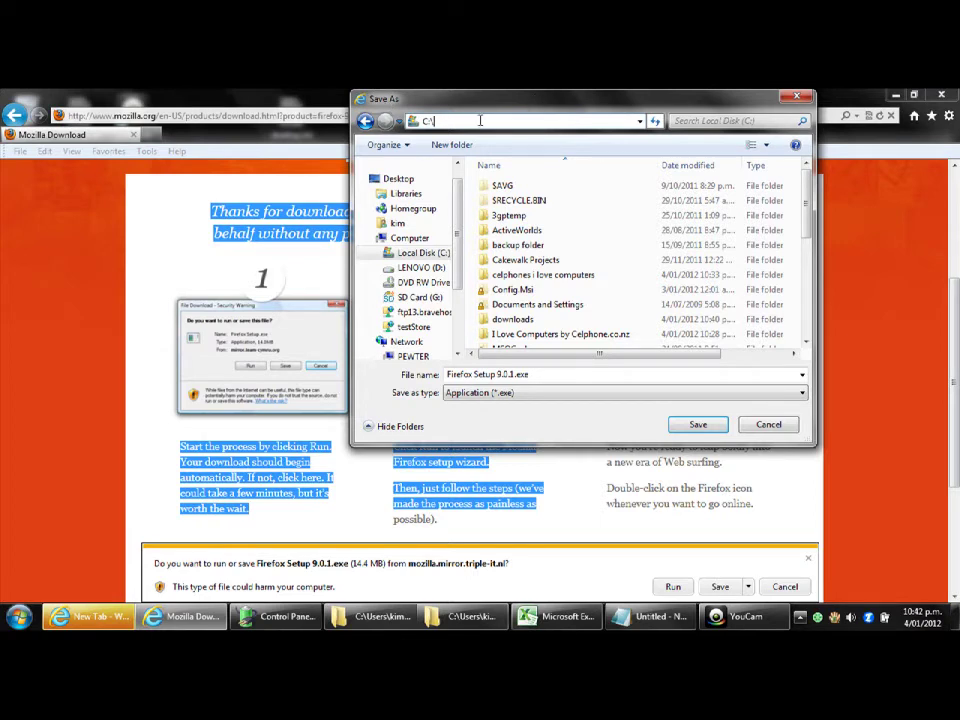
pyautogui.click(472, 120)
pyautogui.write('c:\\')
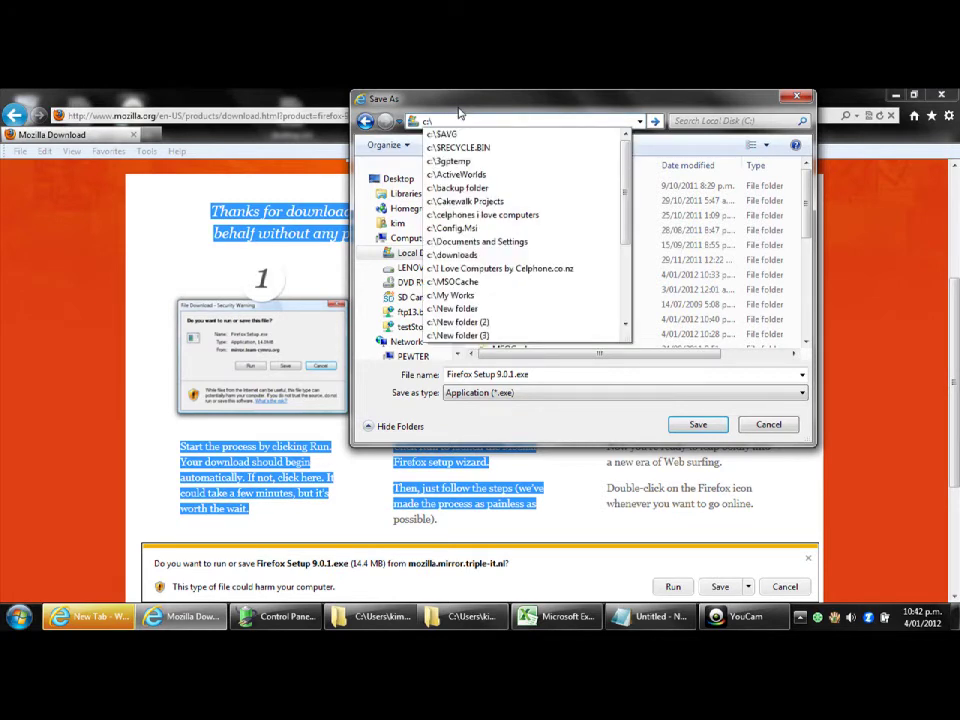
pyautogui.write('w')
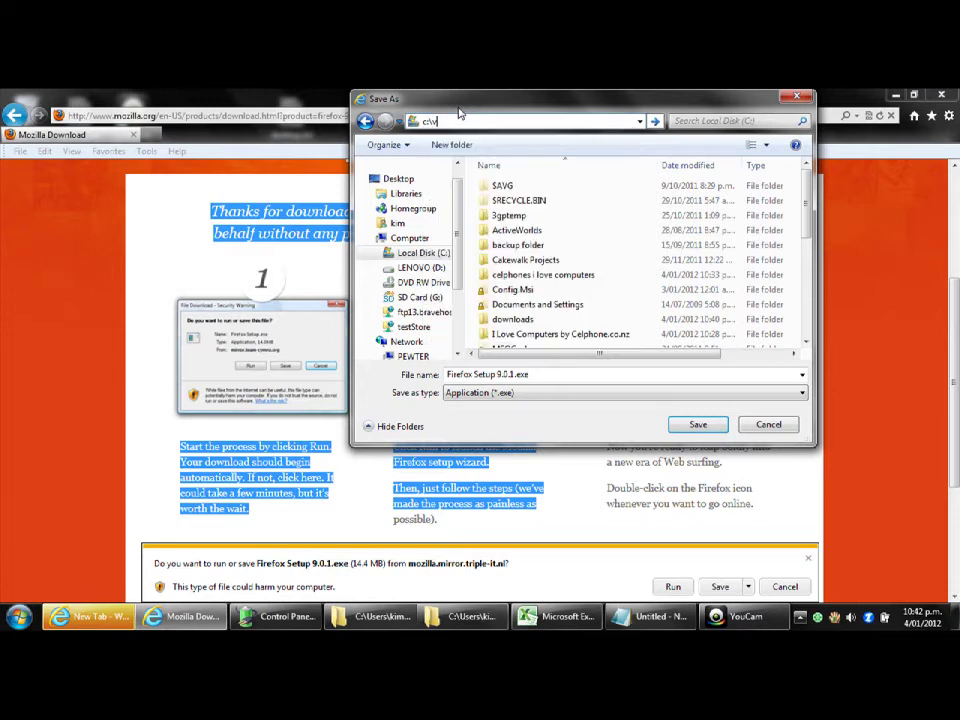
pyautogui.press('BackSpace')
pyautogui.write('celphones i love computer')
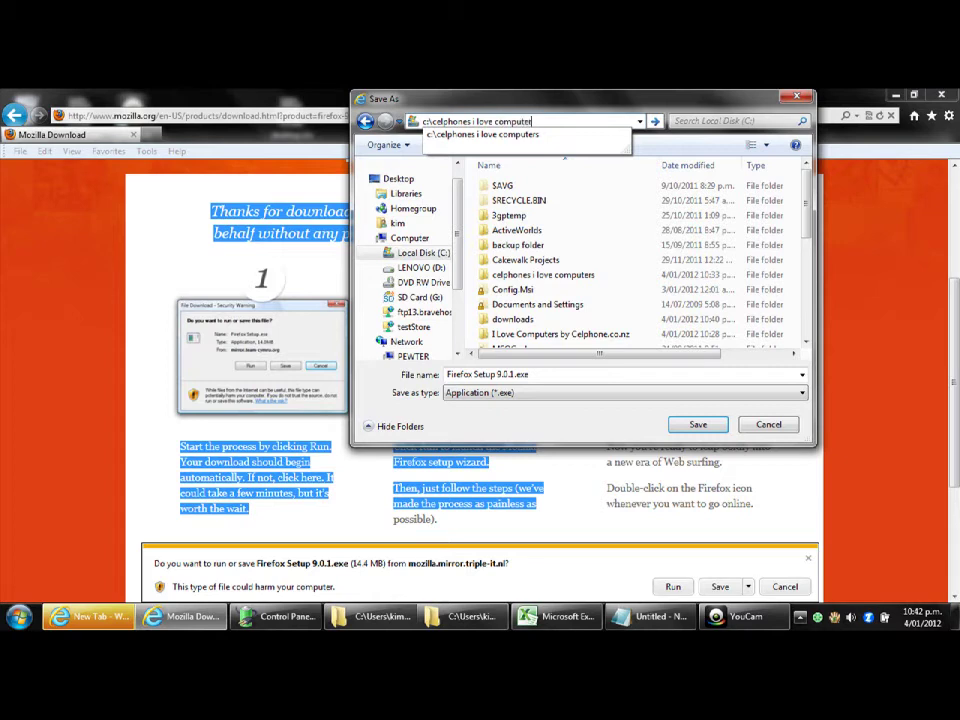
pyautogui.write('s')
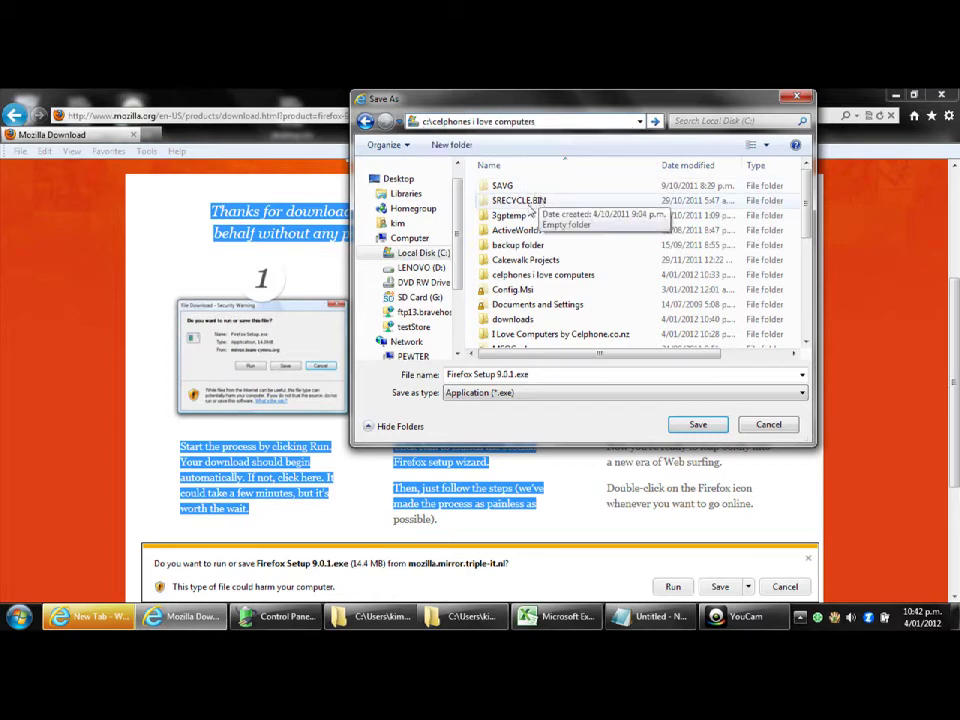
# Save Firefox Setup 9.0.1.exe into C:\celphones i love computers\mozilla firefox
pyautogui.click(412, 240)
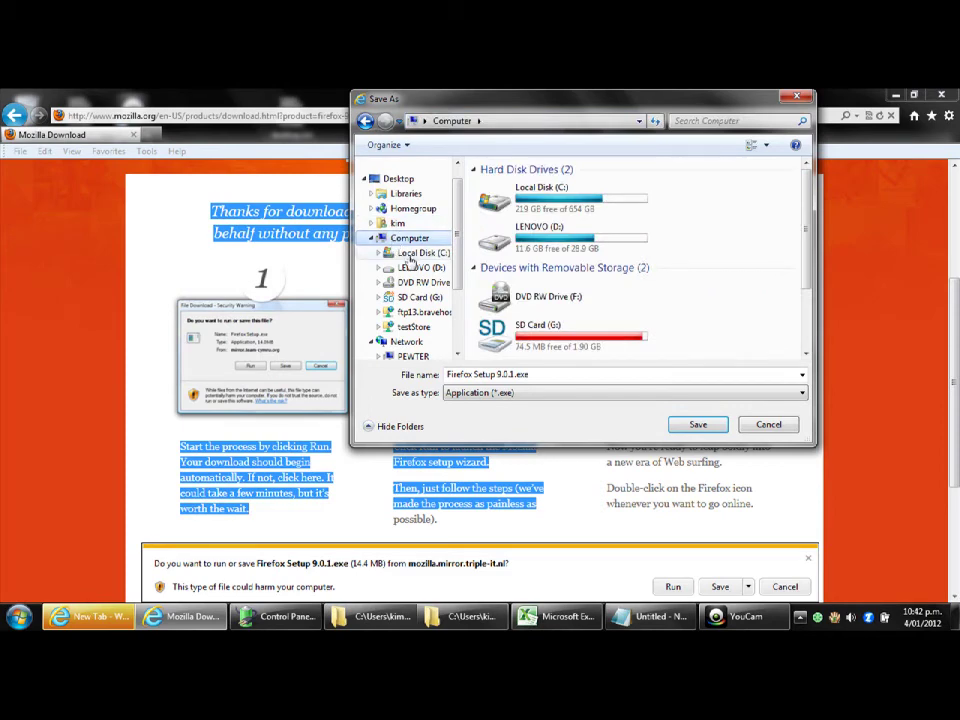
pyautogui.click(412, 253)
pyautogui.scroll(-2, 576, 204)
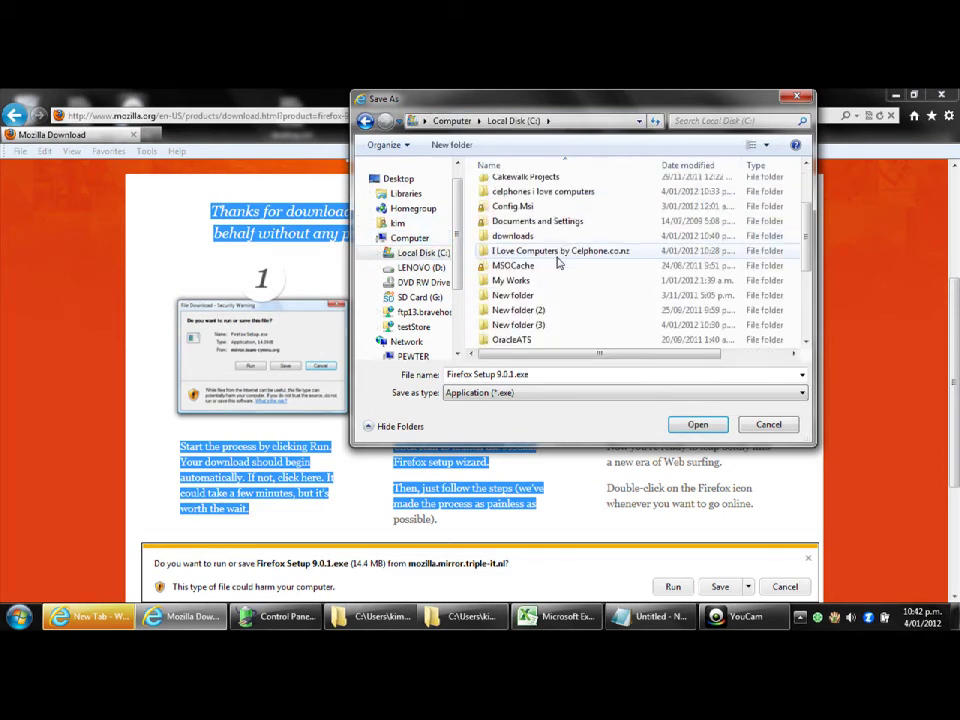
pyautogui.scroll(1, 553, 202)
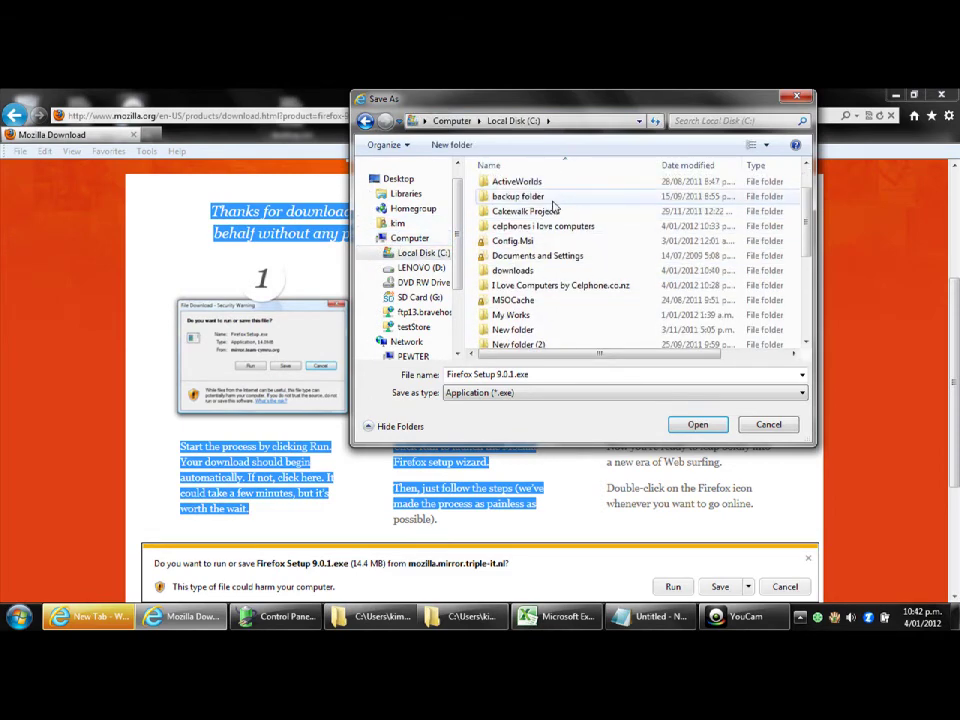
pyautogui.doubleClick(508, 228)
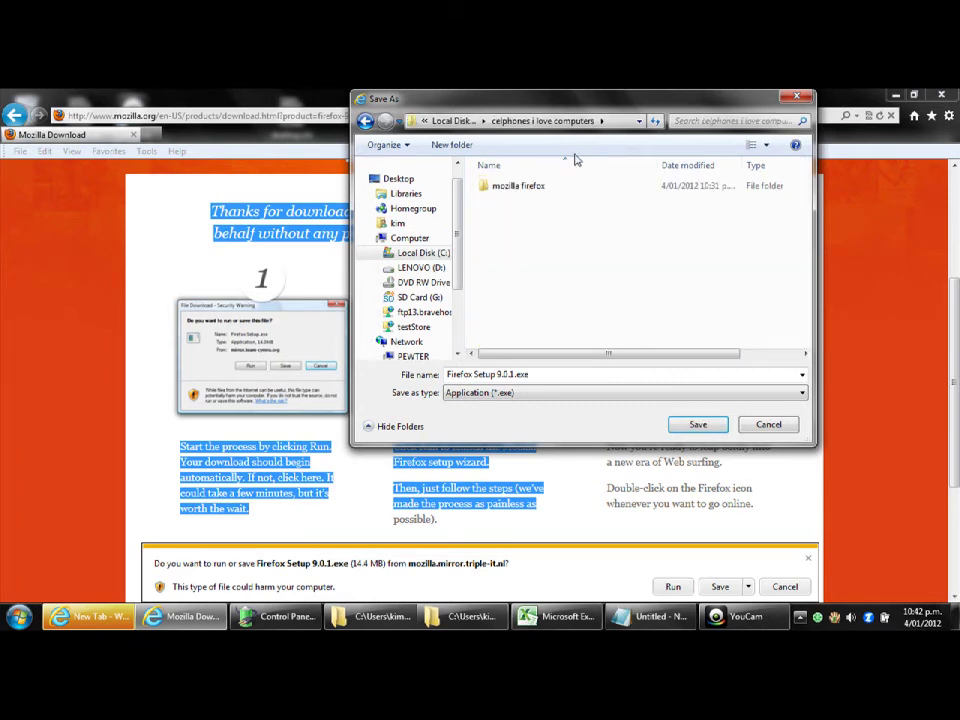
pyautogui.click(518, 191)
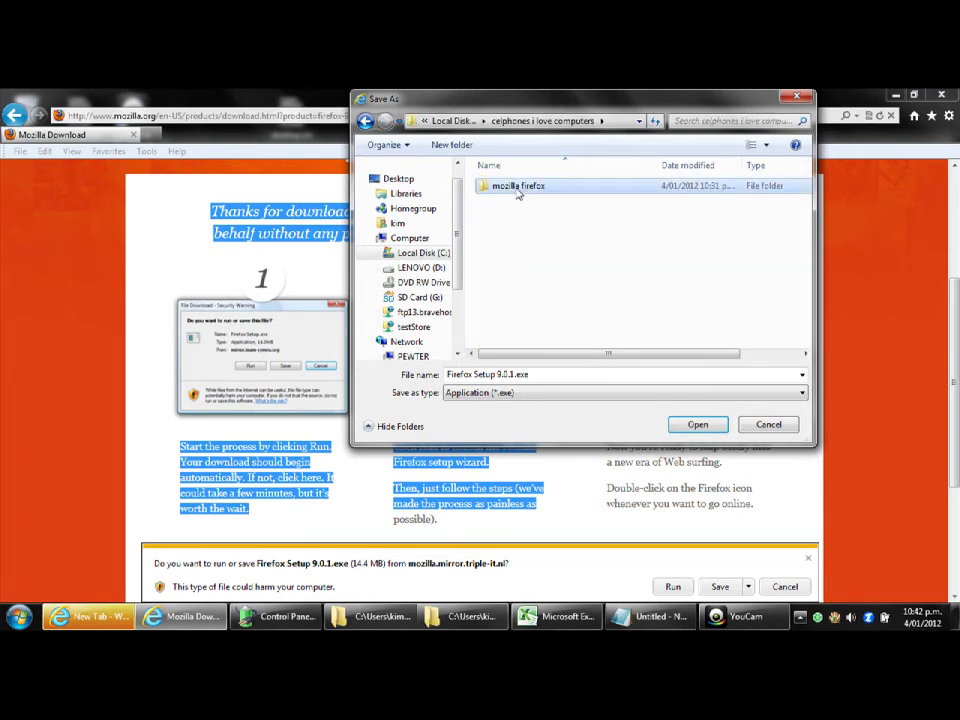
pyautogui.doubleClick(528, 188)
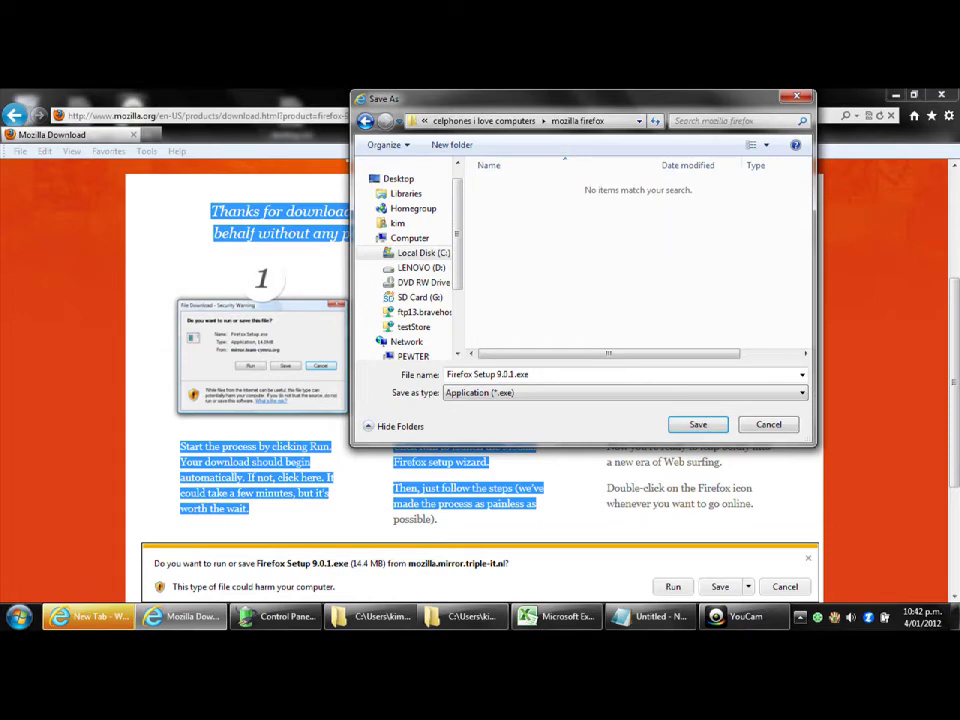
pyautogui.click(697, 424)
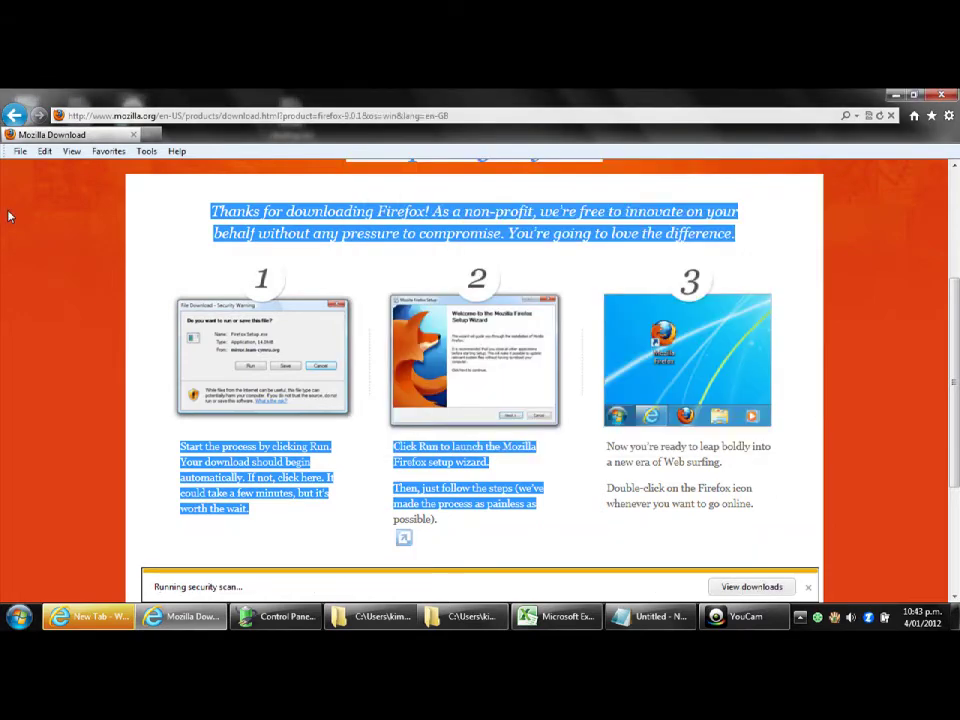
# Wait for the Firefox Setup 9.0.1.exe download to complete, then bring up the Start menu
pyautogui.scroll(-5, 471, 495)
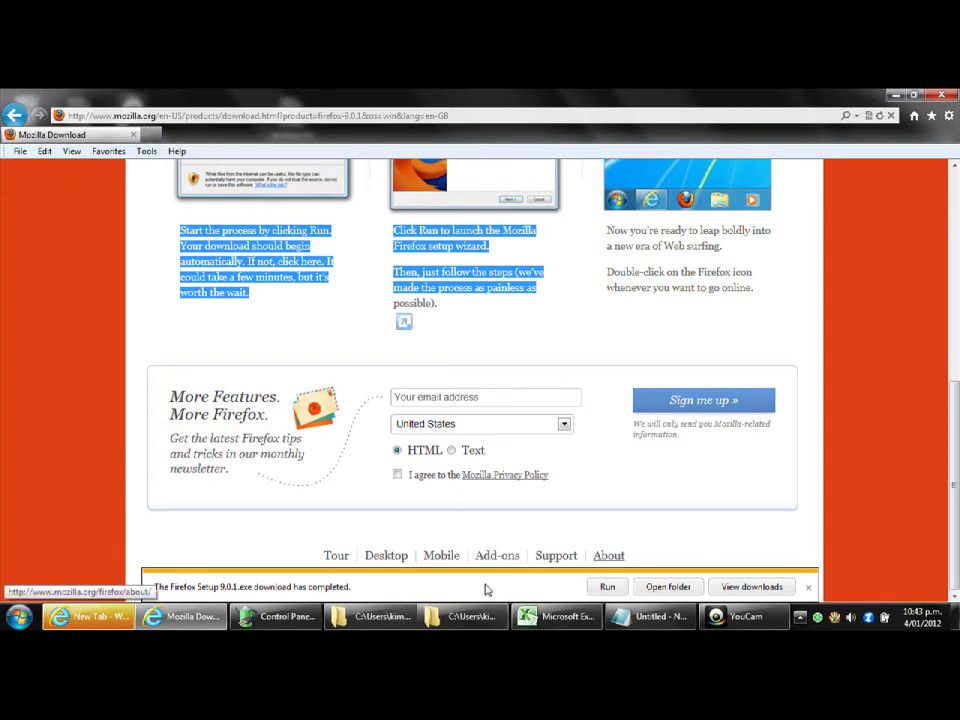
pyautogui.moveTo(385, 617)
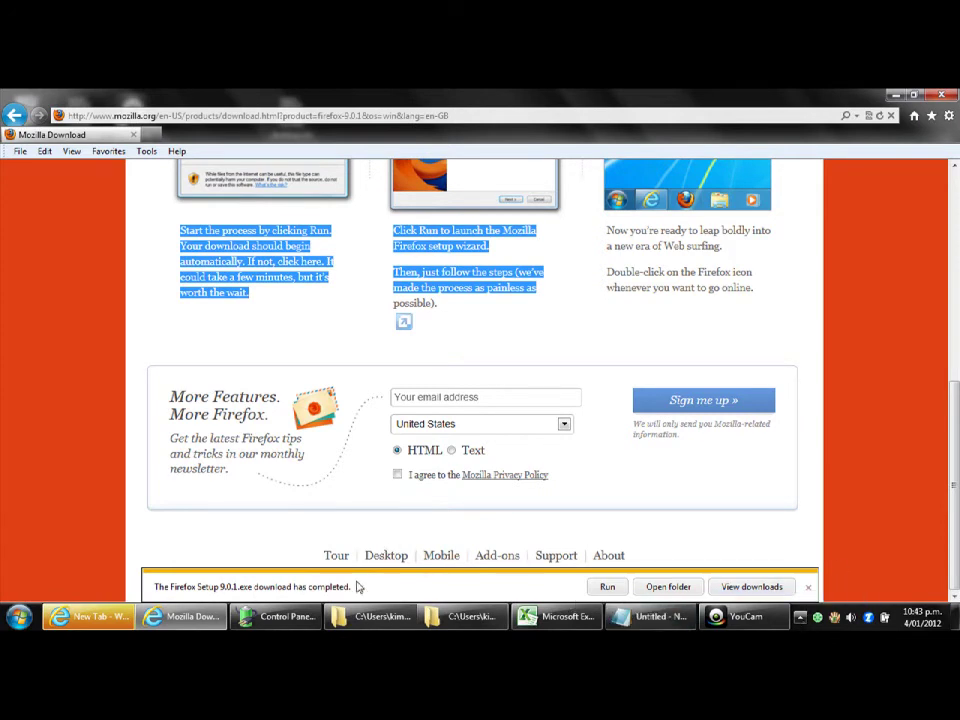
pyautogui.click(18, 617)
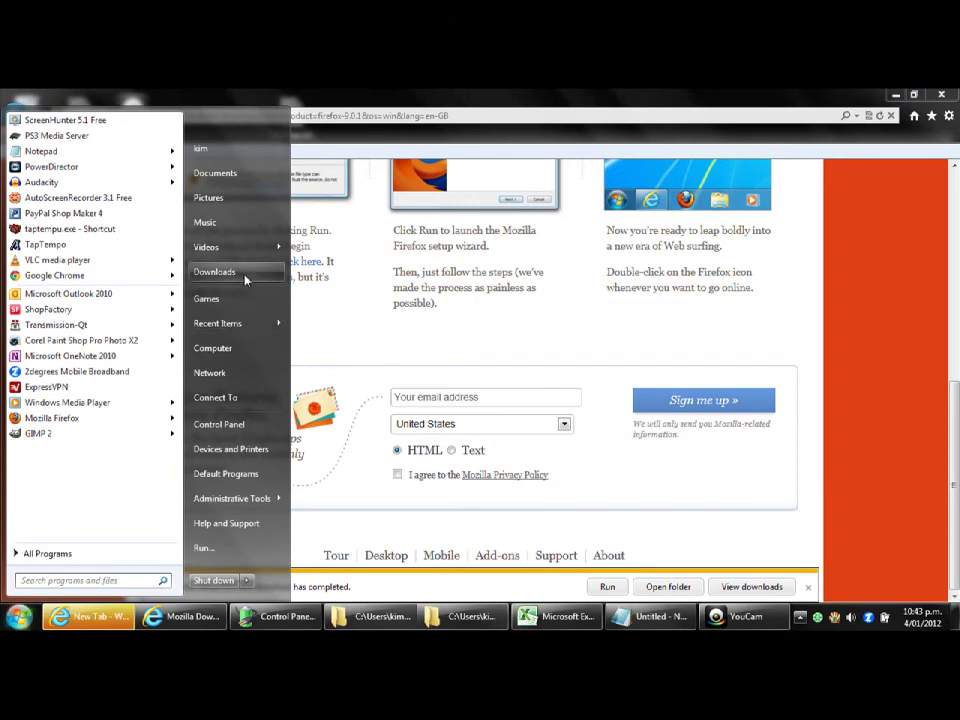
# Browse Local Disk (C:) to celphones i love computers > mozilla firefox and select Firefox Setup 9.0.1.exe
pyautogui.click(215, 348)
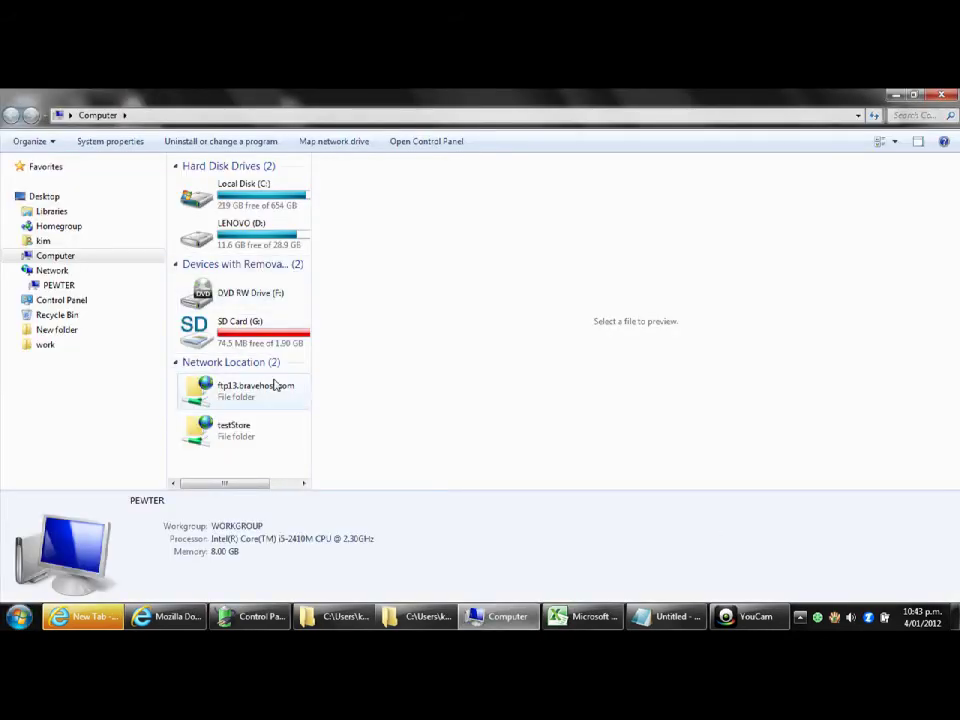
pyautogui.doubleClick(268, 200)
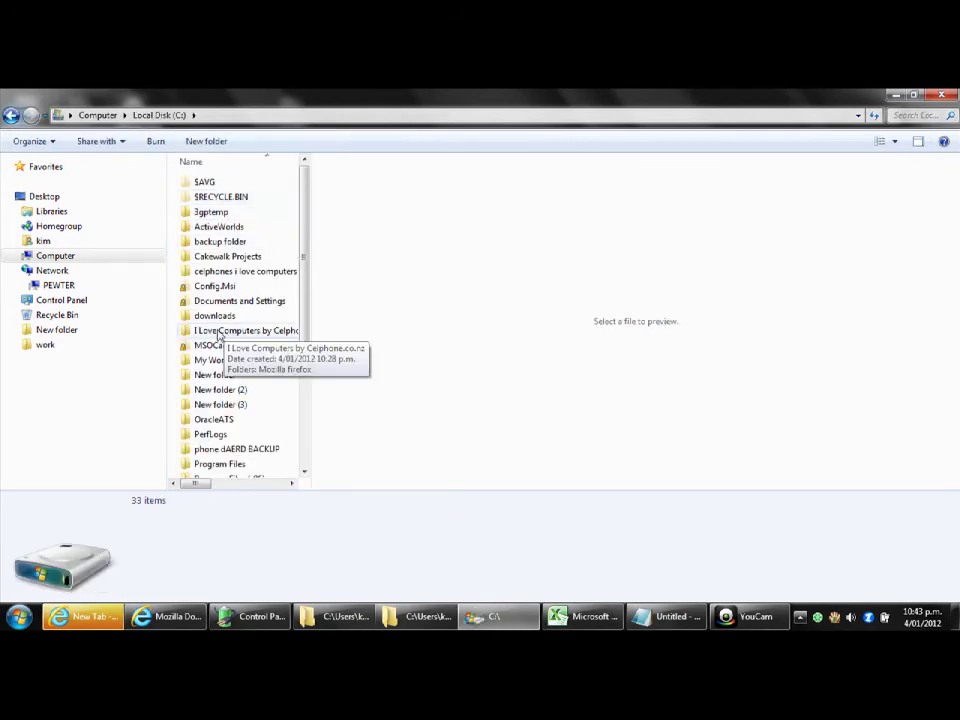
pyautogui.doubleClick(230, 274)
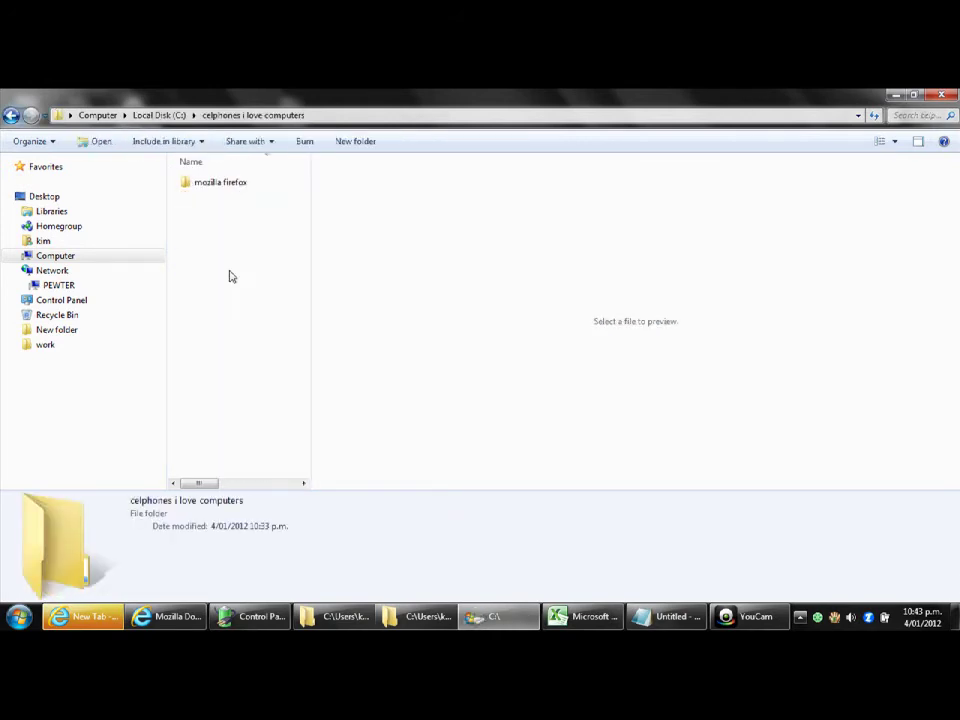
pyautogui.click(210, 183)
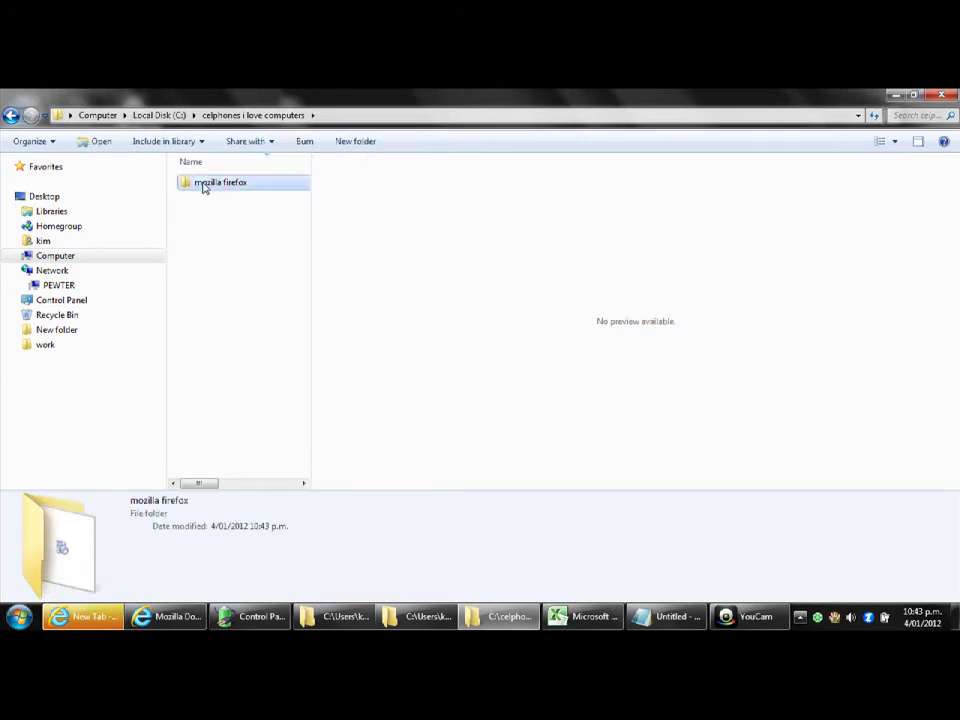
pyautogui.doubleClick(210, 183)
pyautogui.click(235, 184)
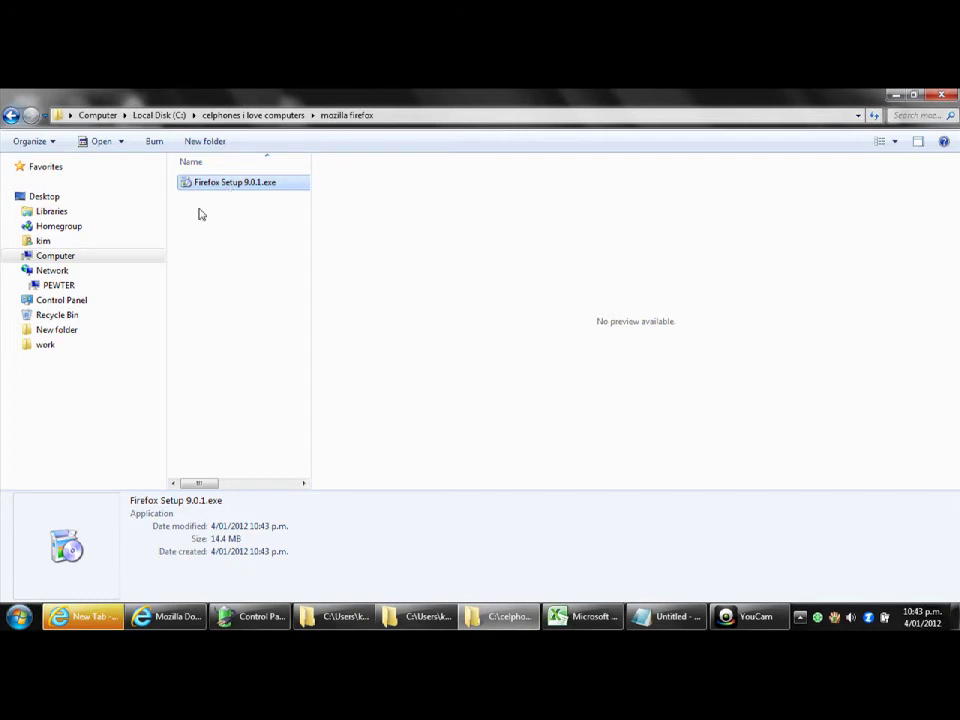
# Launch Firefox Setup 9.0.1.exe and return to its security warning after checking other open windows
pyautogui.doubleClick(251, 184)
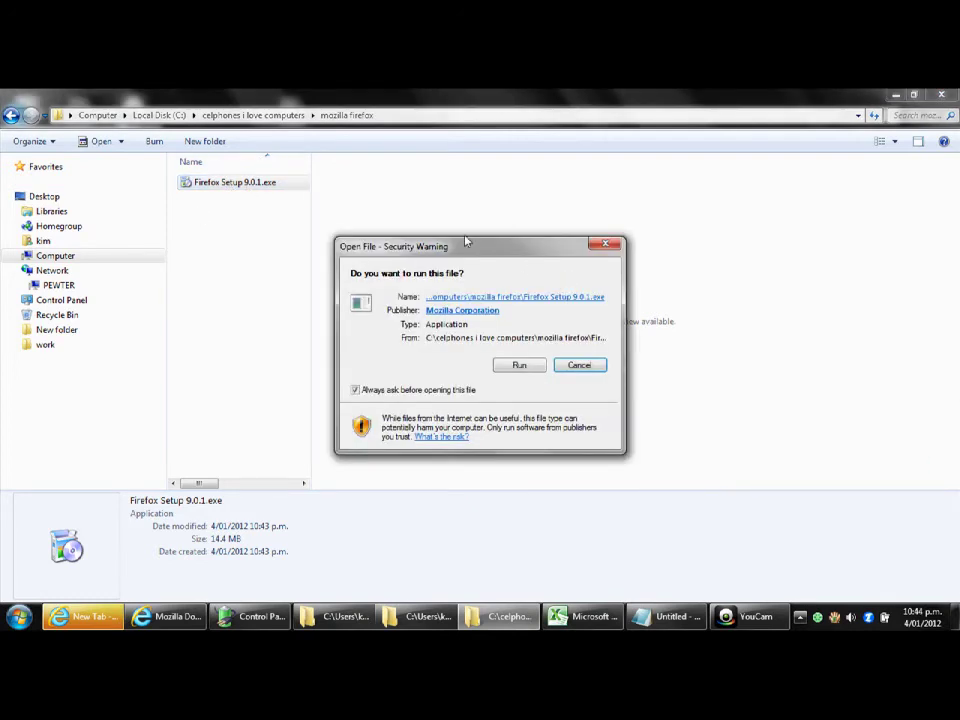
pyautogui.moveTo(467, 245); pyautogui.dragTo(410, 208)
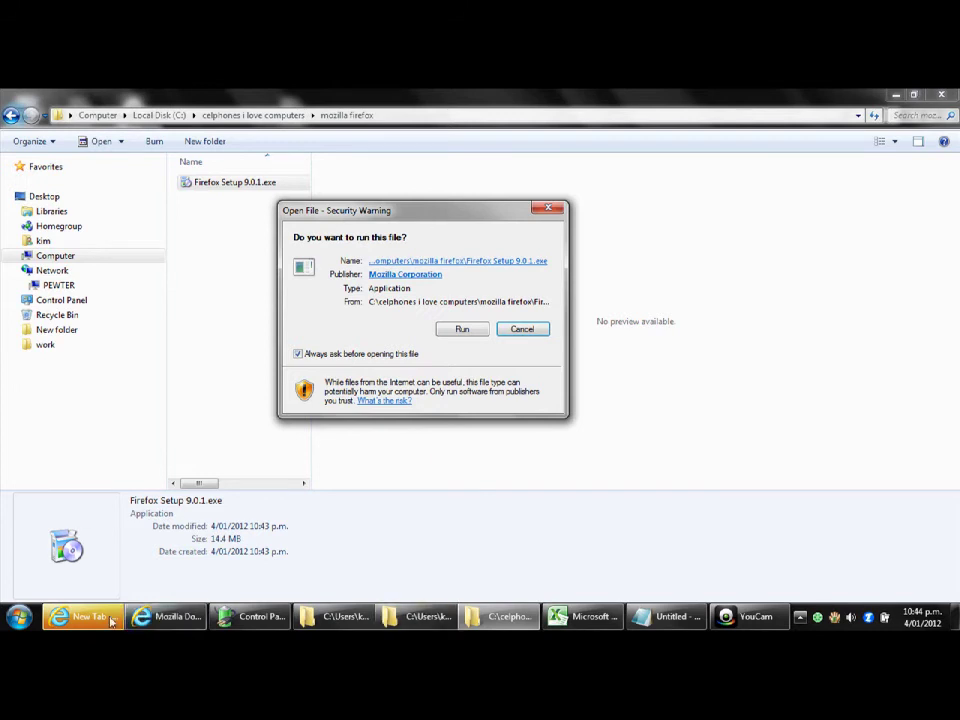
pyautogui.click(165, 616)
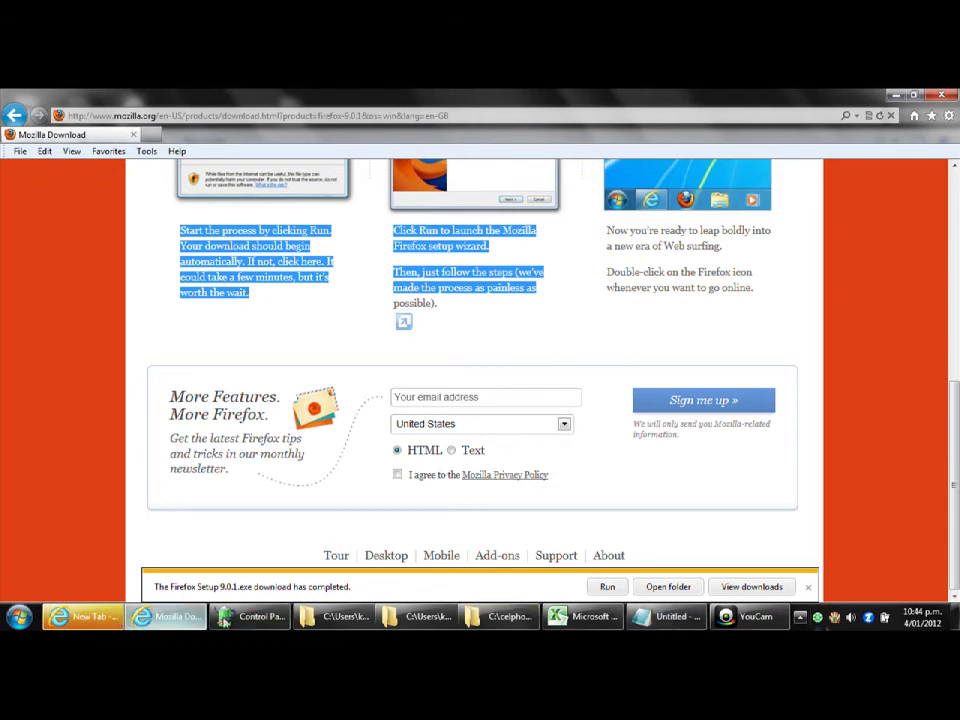
pyautogui.click(340, 617)
pyautogui.click(425, 617)
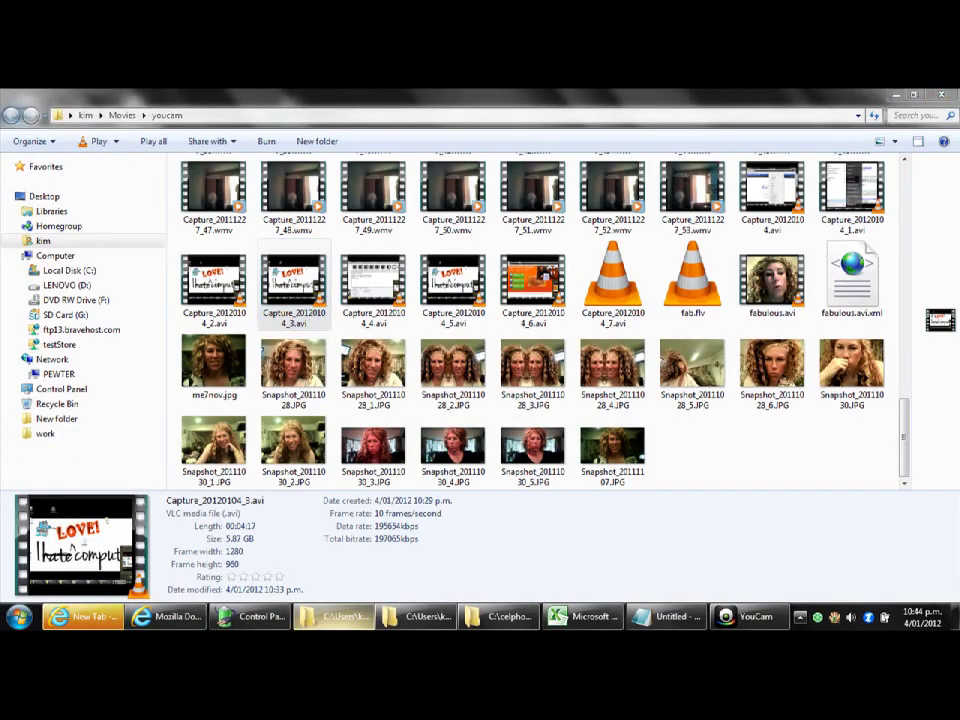
pyautogui.click(503, 617)
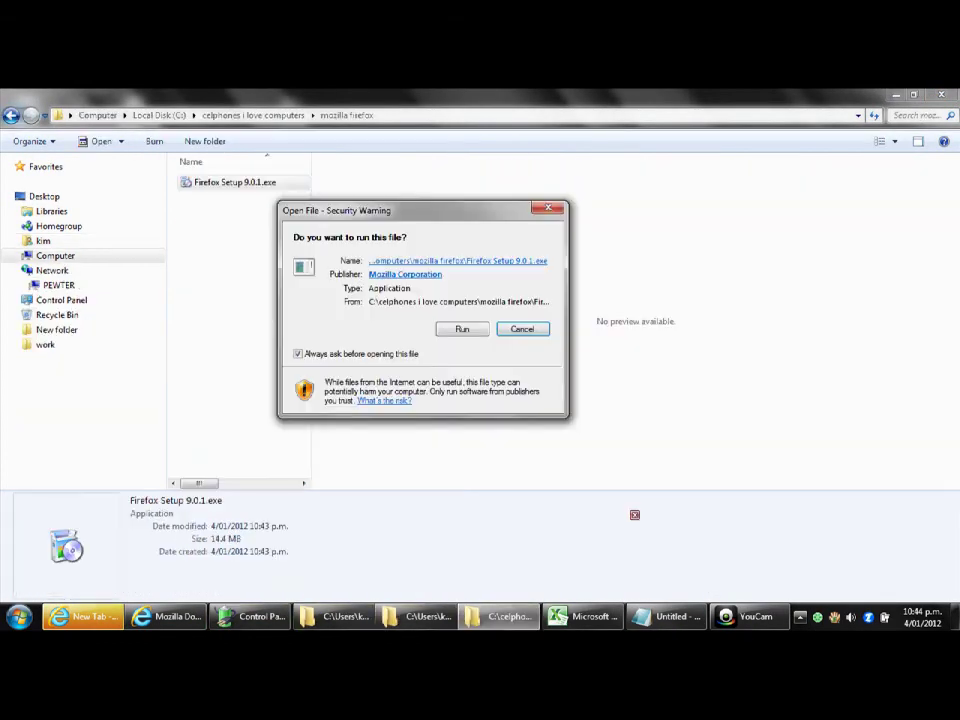
# Allow the installer to run, then pass the Welcome page keeping the Standard setup type
pyautogui.click(460, 332)
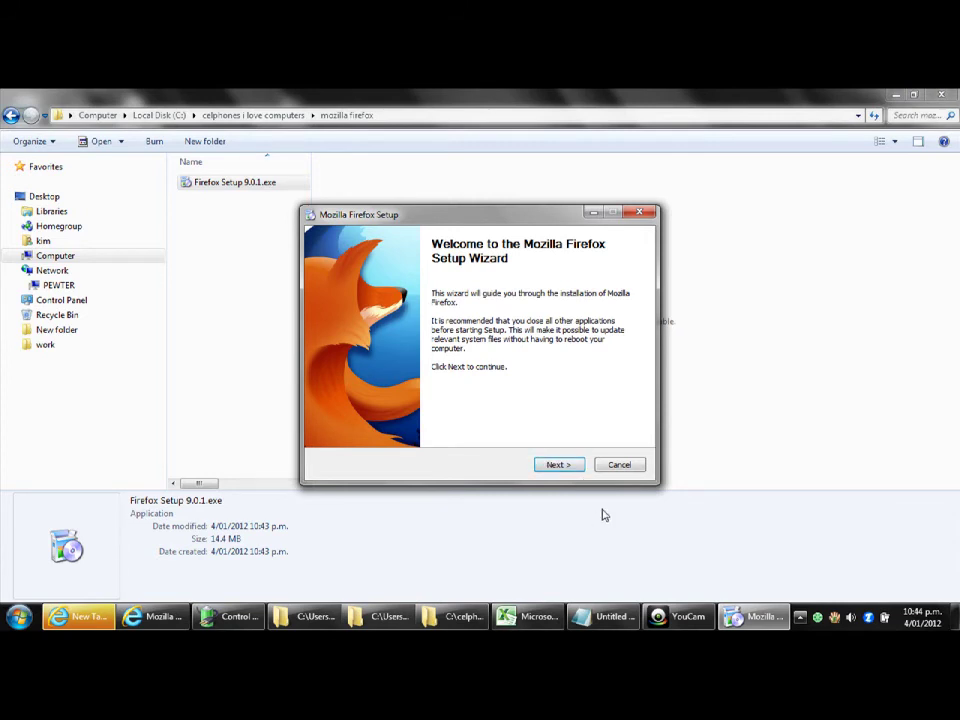
pyautogui.click(831, 616)
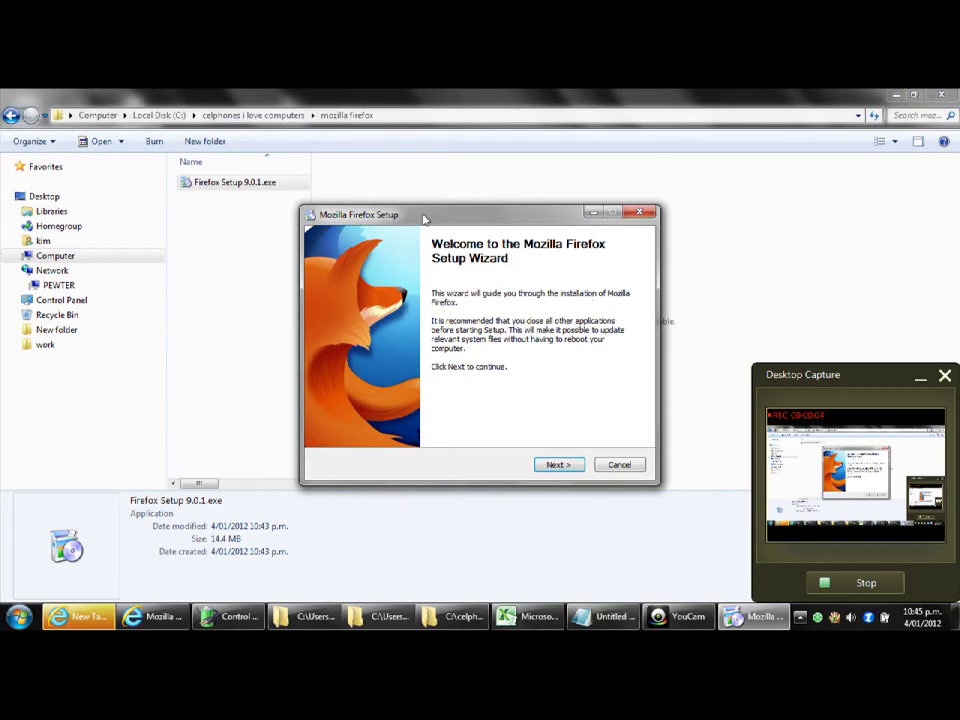
pyautogui.moveTo(433, 218); pyautogui.dragTo(479, 224)
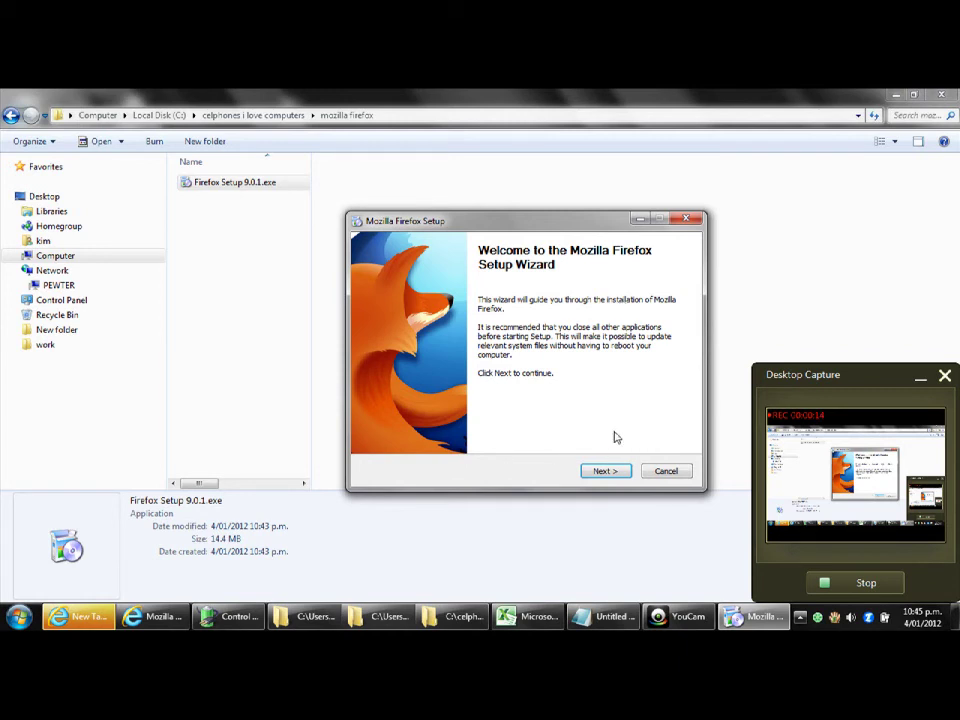
pyautogui.click(615, 474)
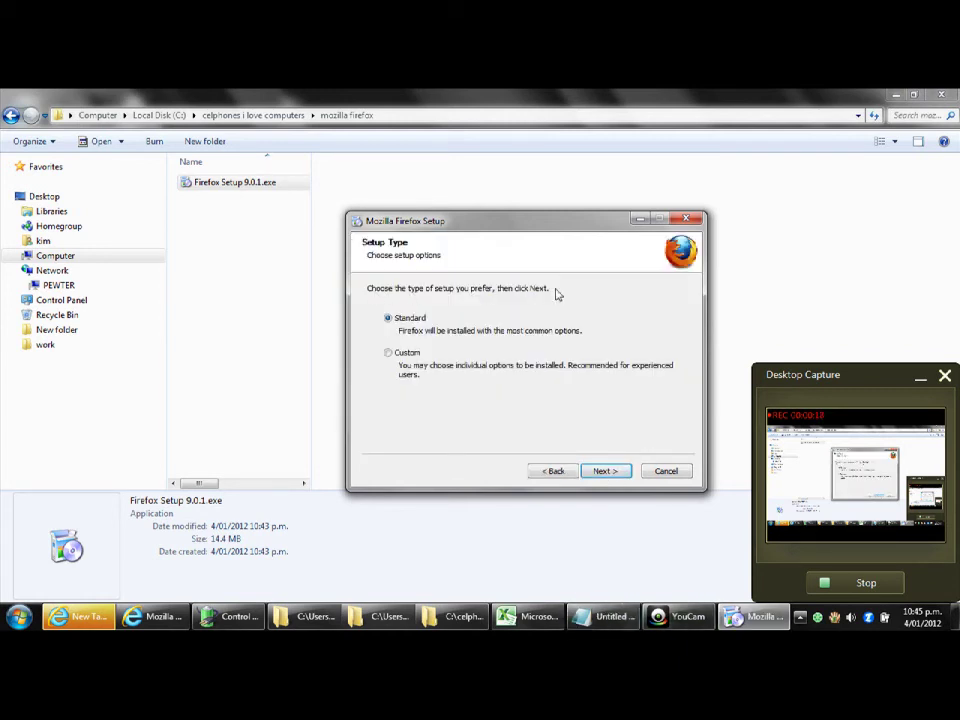
pyautogui.click(588, 475)
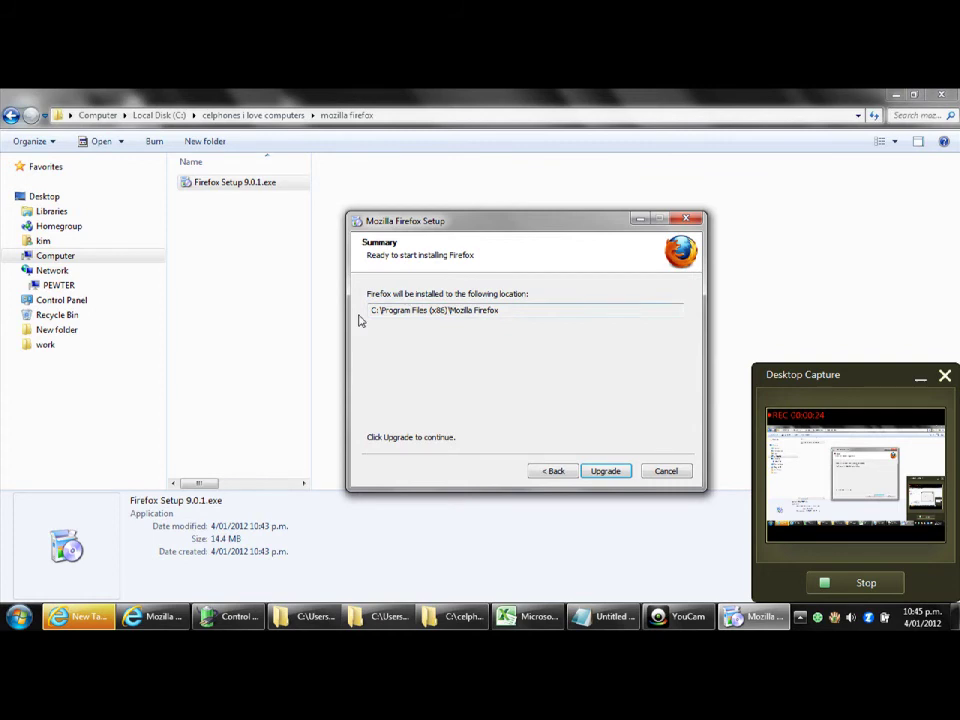
# Check the C:\Program Files (x86)\Mozilla Firefox path, then upgrade Firefox and finish the wizard
pyautogui.moveTo(374, 311); pyautogui.dragTo(510, 317)
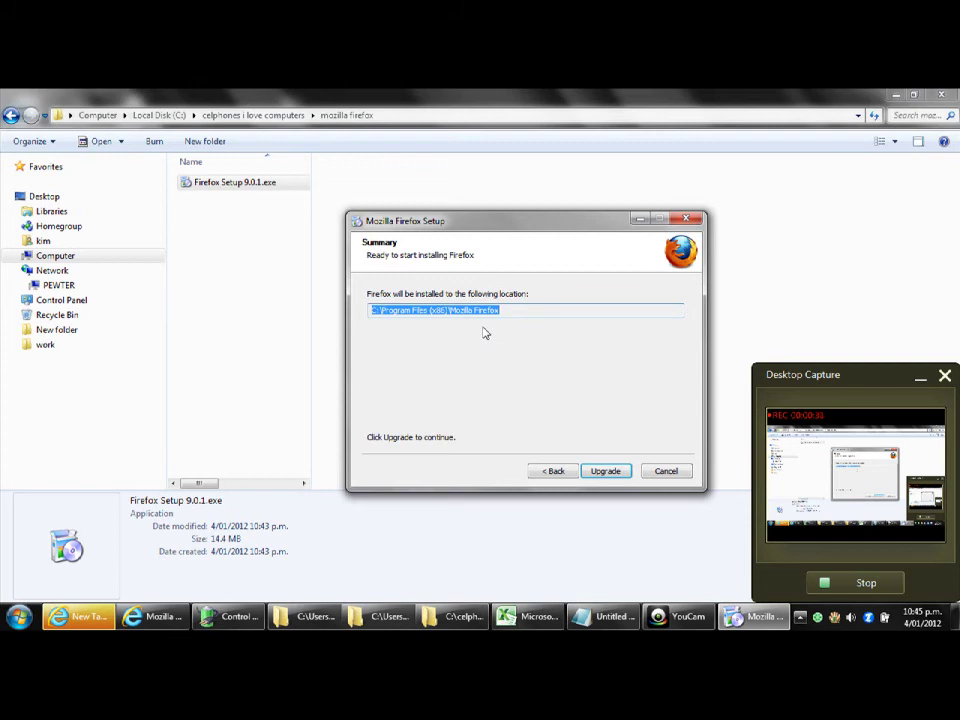
pyautogui.click(451, 311)
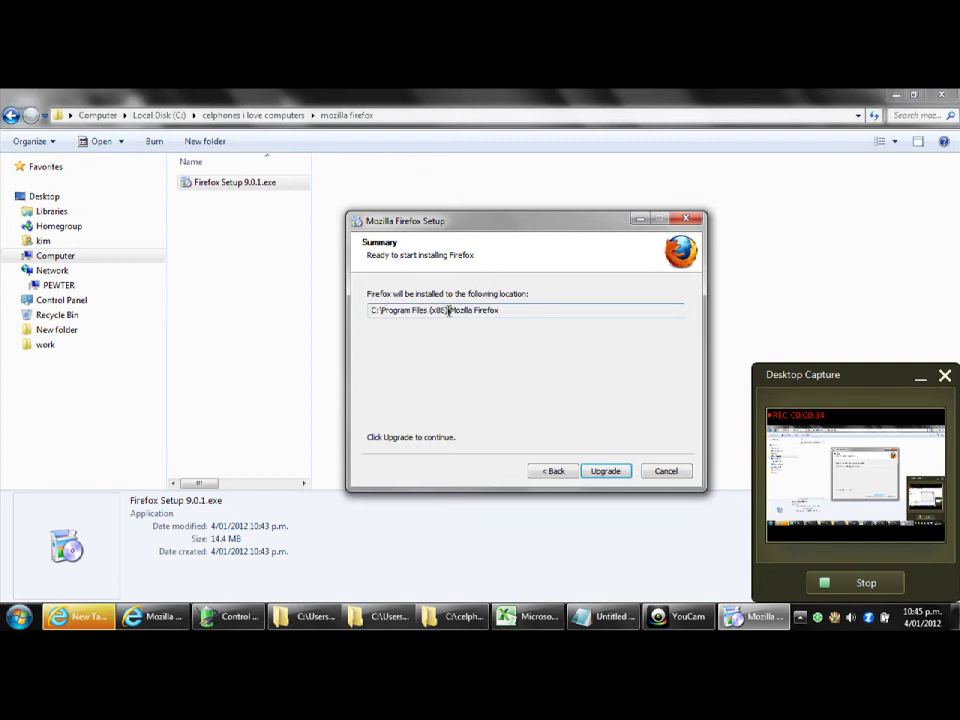
pyautogui.moveTo(448, 311); pyautogui.dragTo(431, 310)
pyautogui.moveTo(484, 308); pyautogui.dragTo(178, 315)
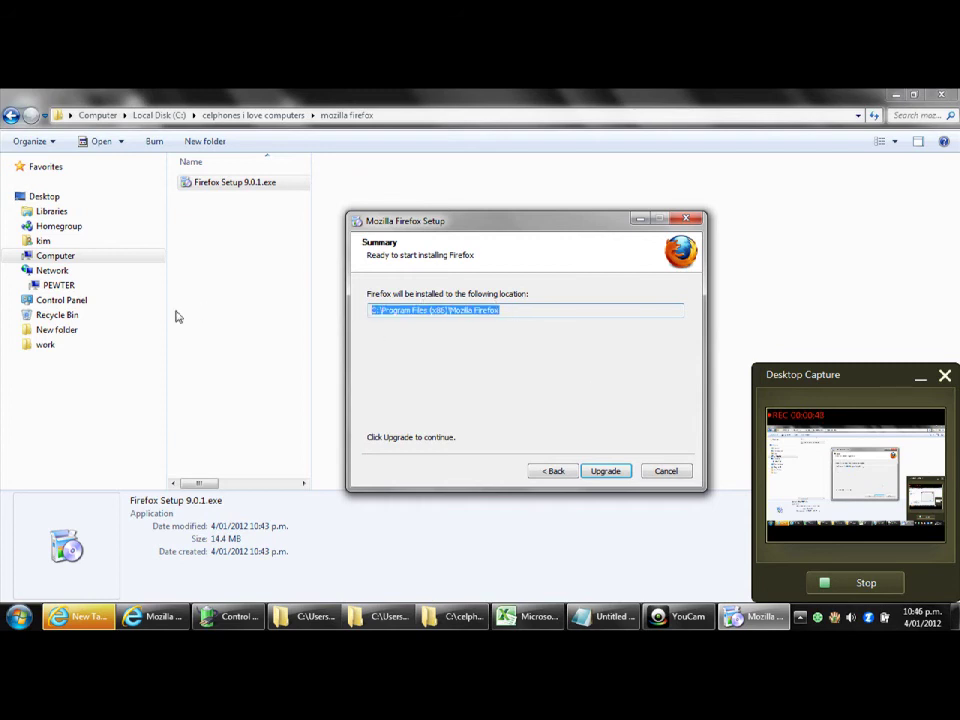
pyautogui.click(432, 312)
pyautogui.moveTo(430, 311); pyautogui.dragTo(466, 311)
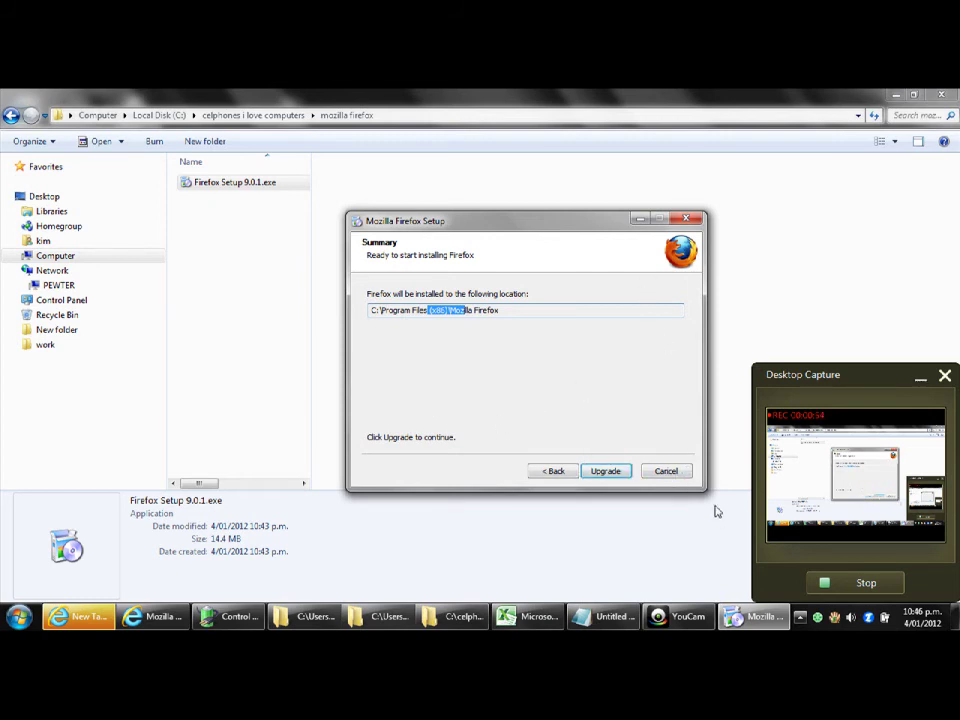
pyautogui.click(608, 472)
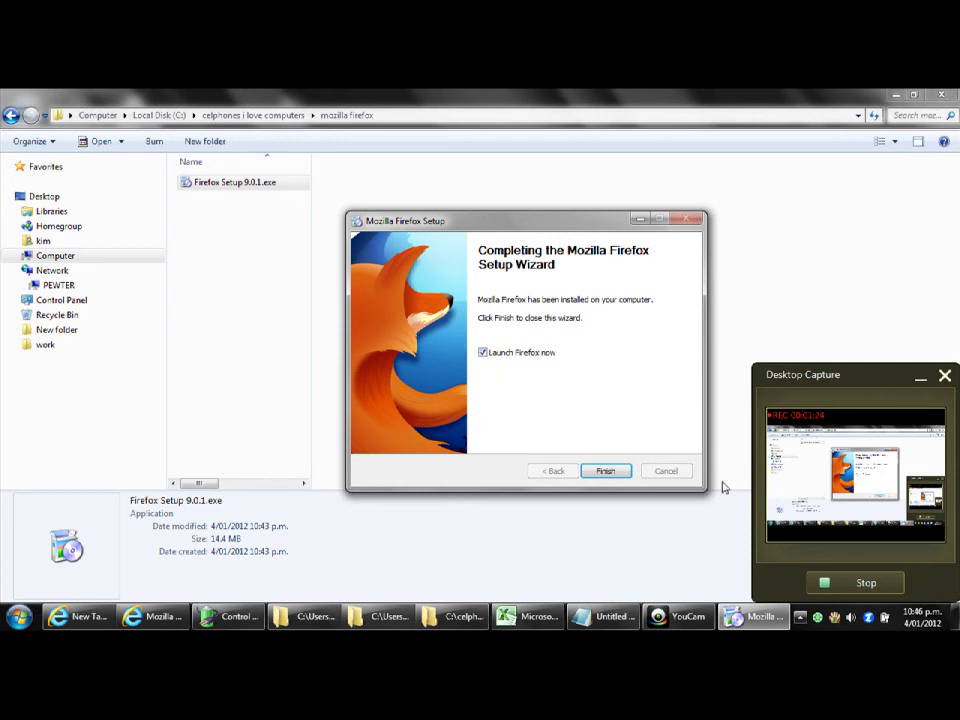
pyautogui.click(606, 476)
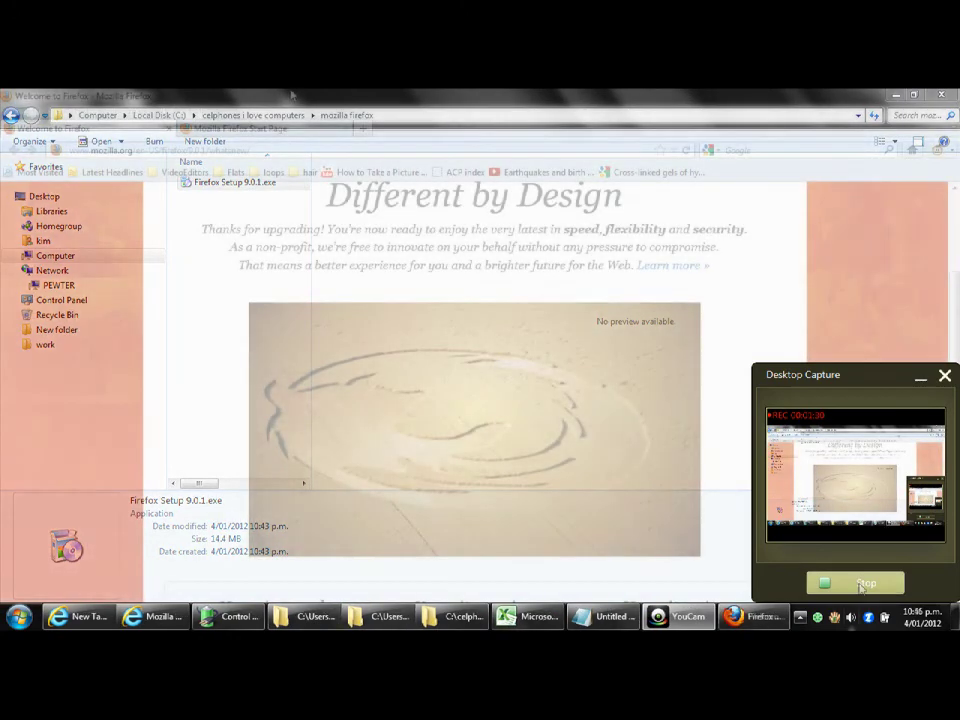
# Replace the address with openoffice.org and load the OpenOffice.org home page
pyautogui.click(236, 148)
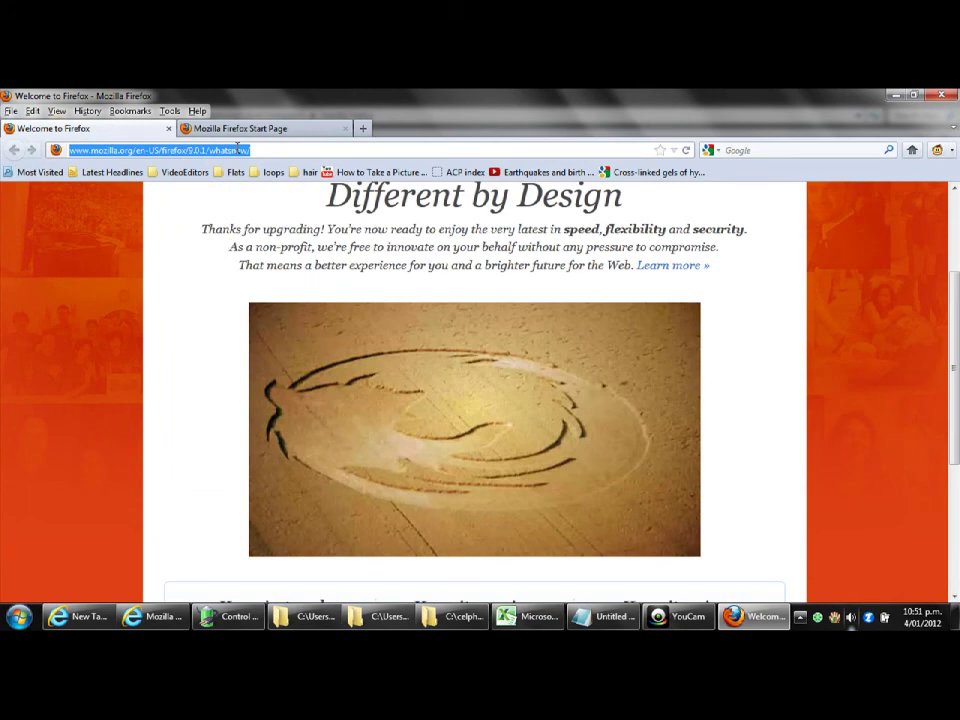
pyautogui.write('ope')
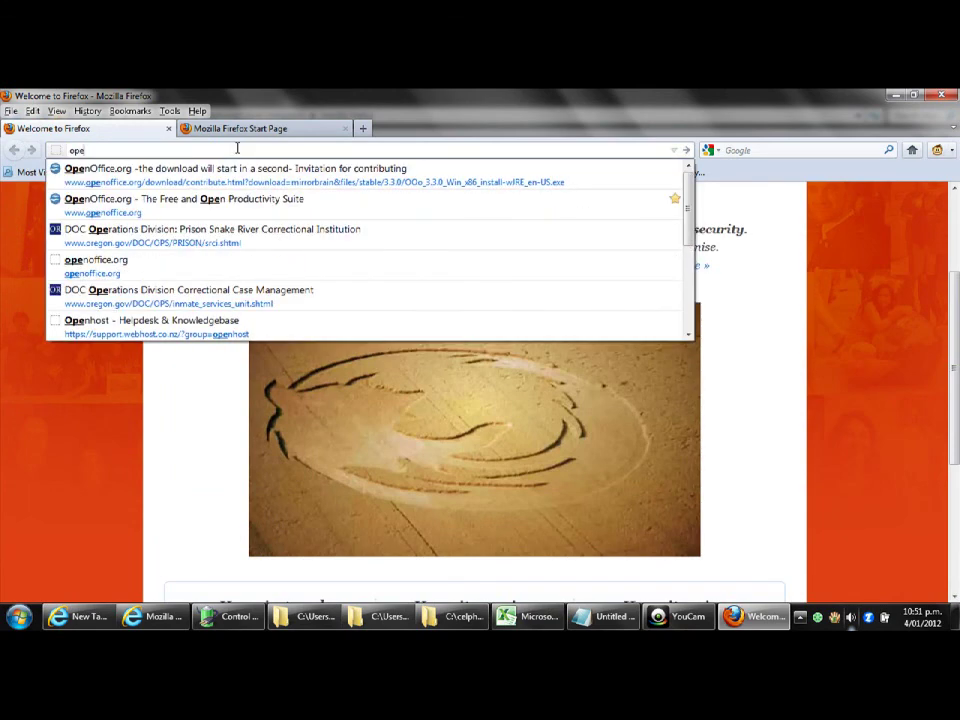
pyautogui.write('noffice')
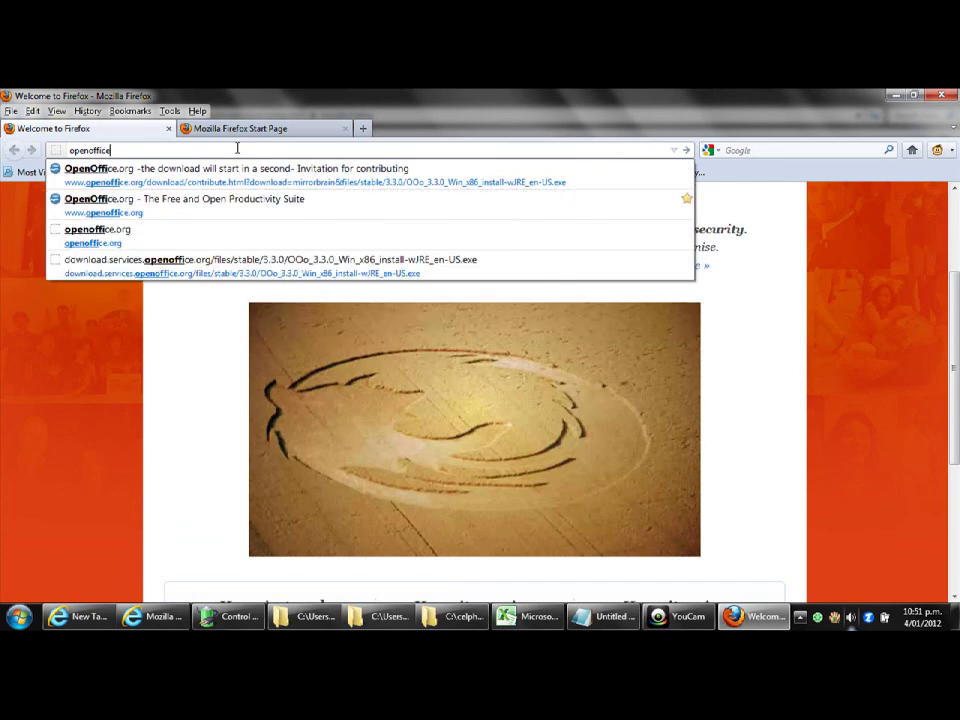
pyautogui.write('.org')
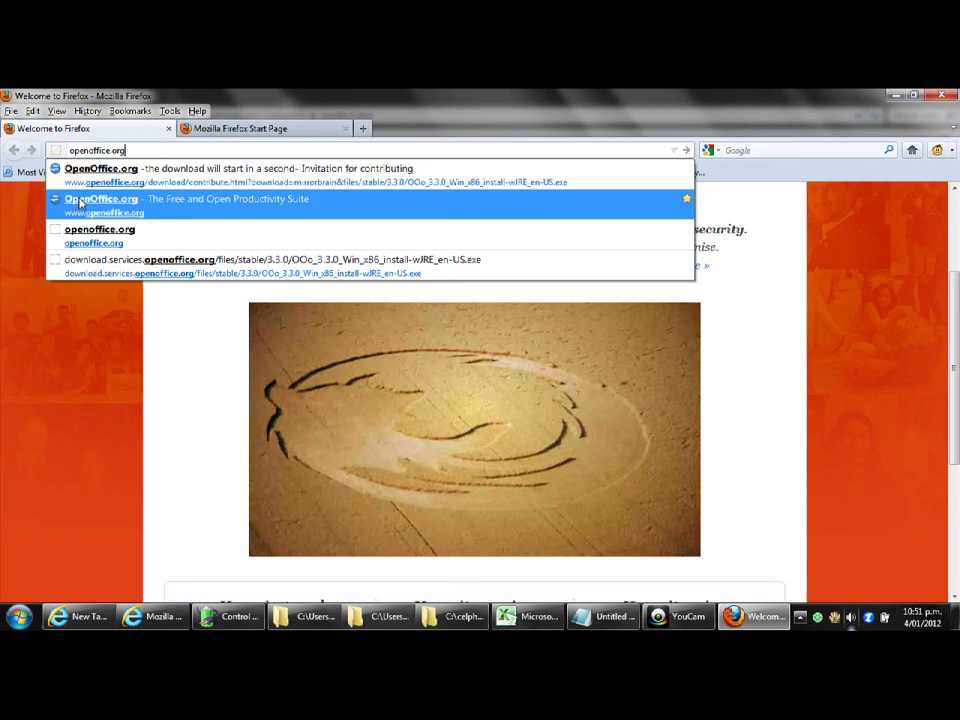
pyautogui.press('Return')
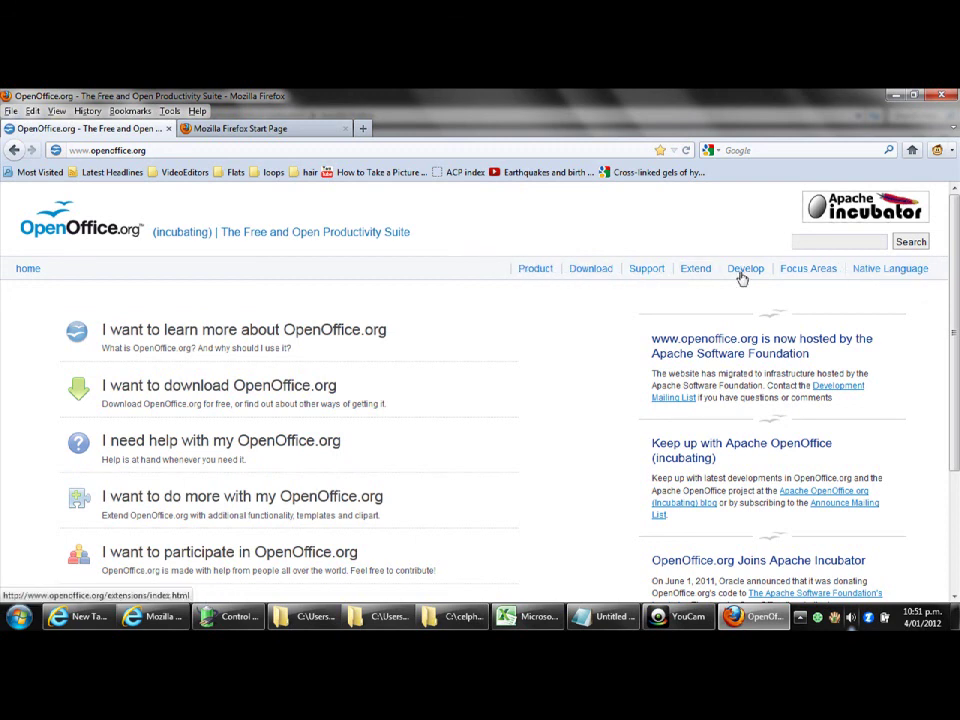
# Open the Download page and start the OpenOffice.org 3.3.0 download
pyautogui.click(581, 272)
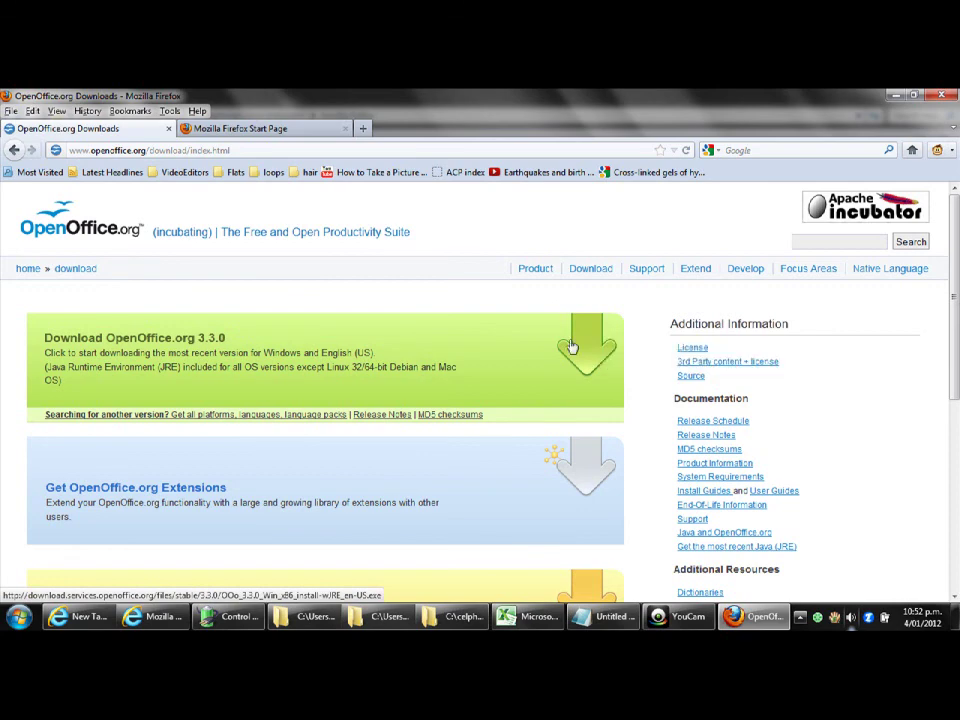
pyautogui.click(572, 346)
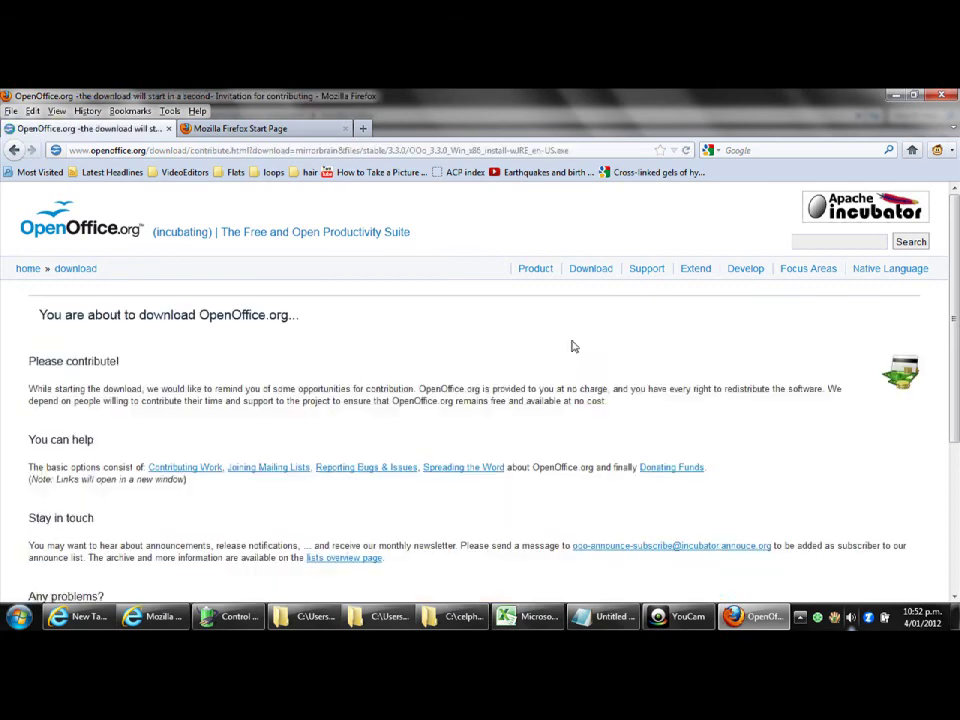